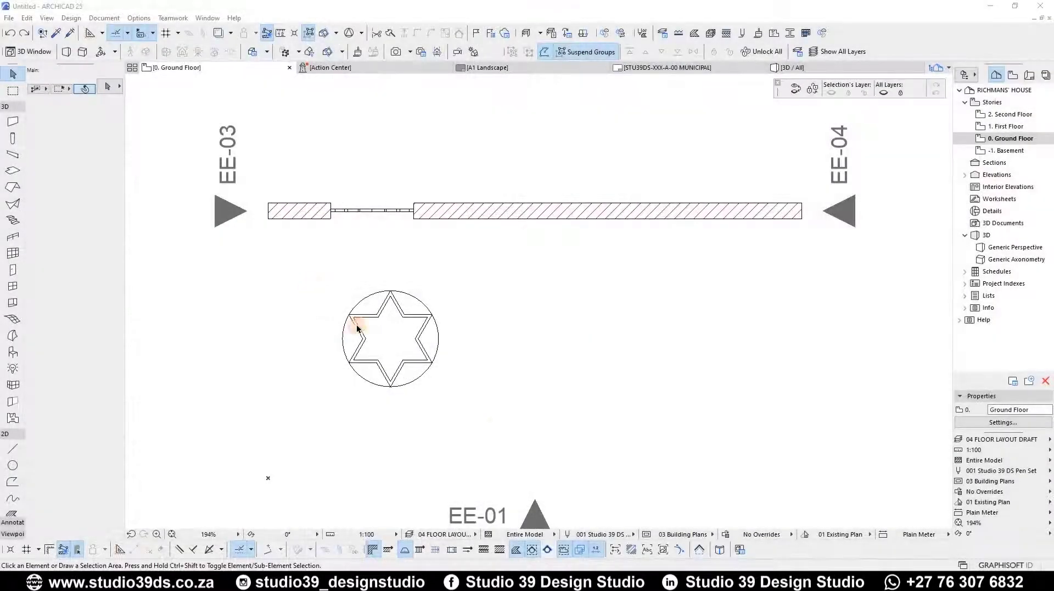
pyautogui.click(471, 390)
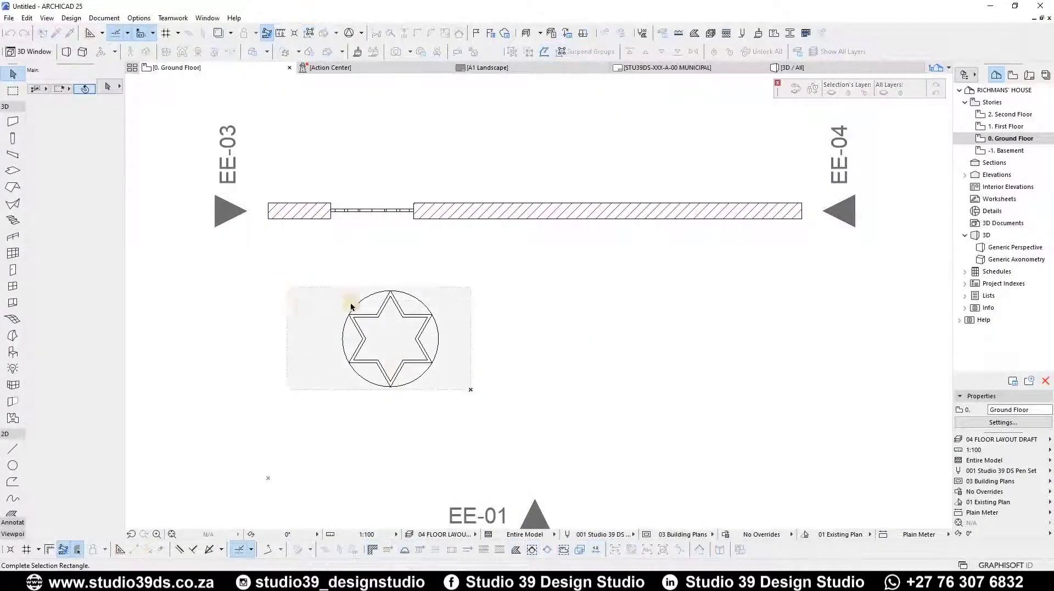
pyautogui.click(410, 325)
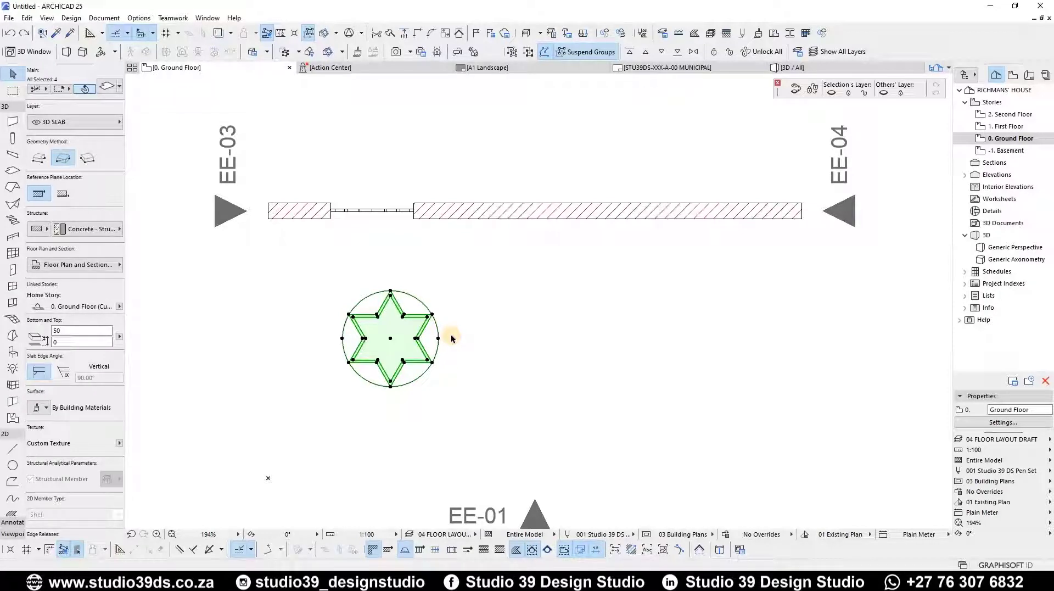
pyautogui.press('Tab')
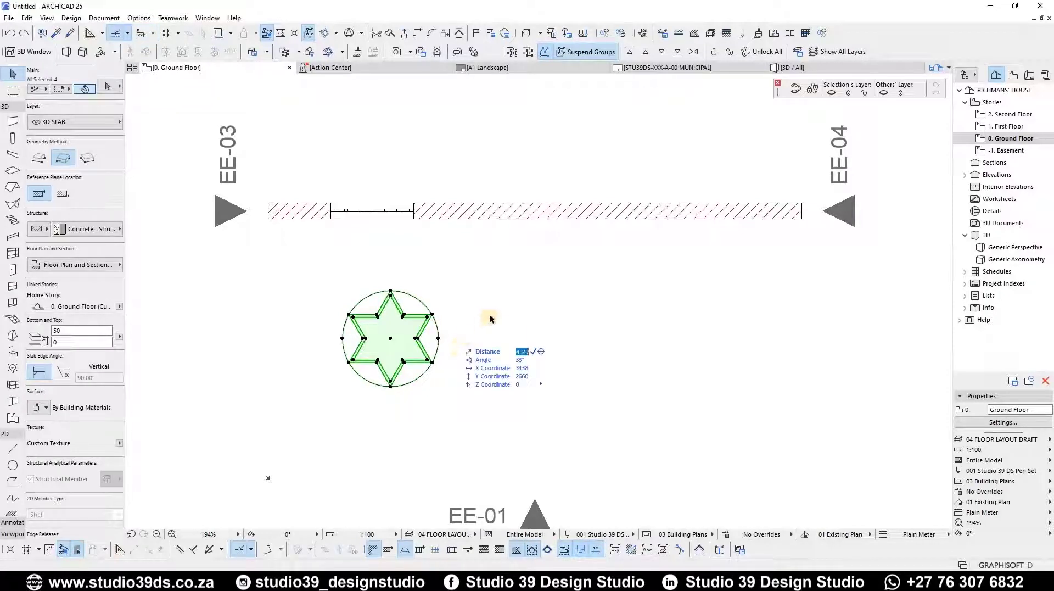
pyautogui.press('Escape')
pyautogui.press('Escape')
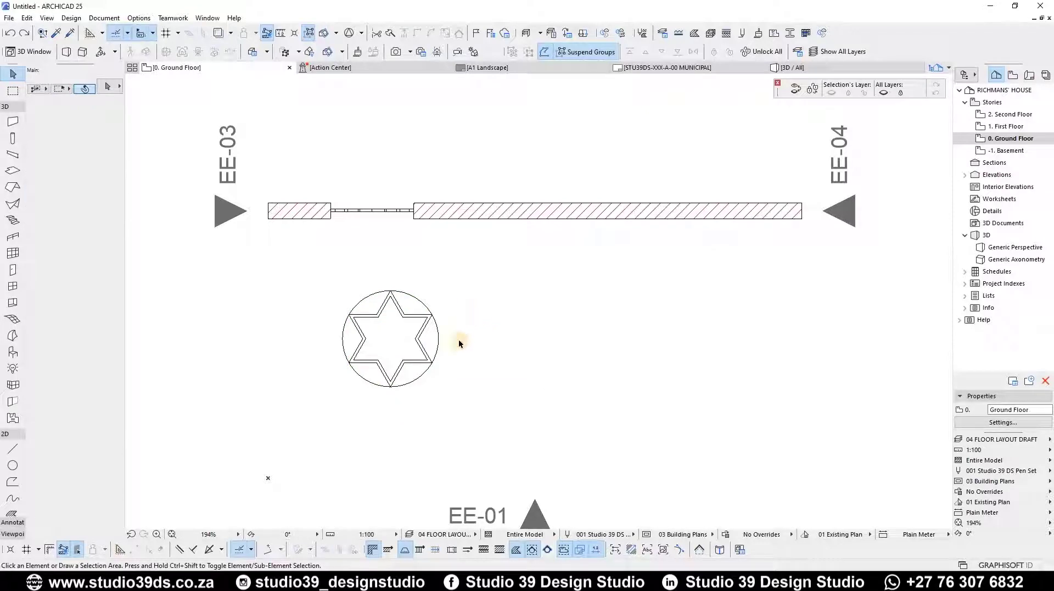
# - Move the star slabs and their enclosing circle so the circle's right edge lines up with the right end of the wall opening
pyautogui.click(466, 280)
pyautogui.click(314, 391)
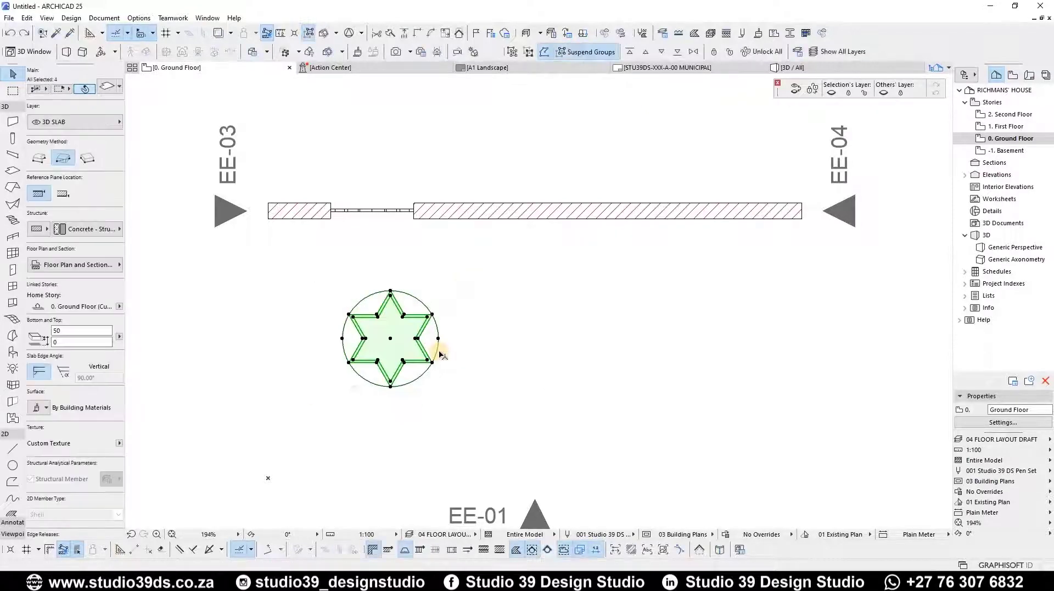
pyautogui.hotkey('ctrl', 'd')
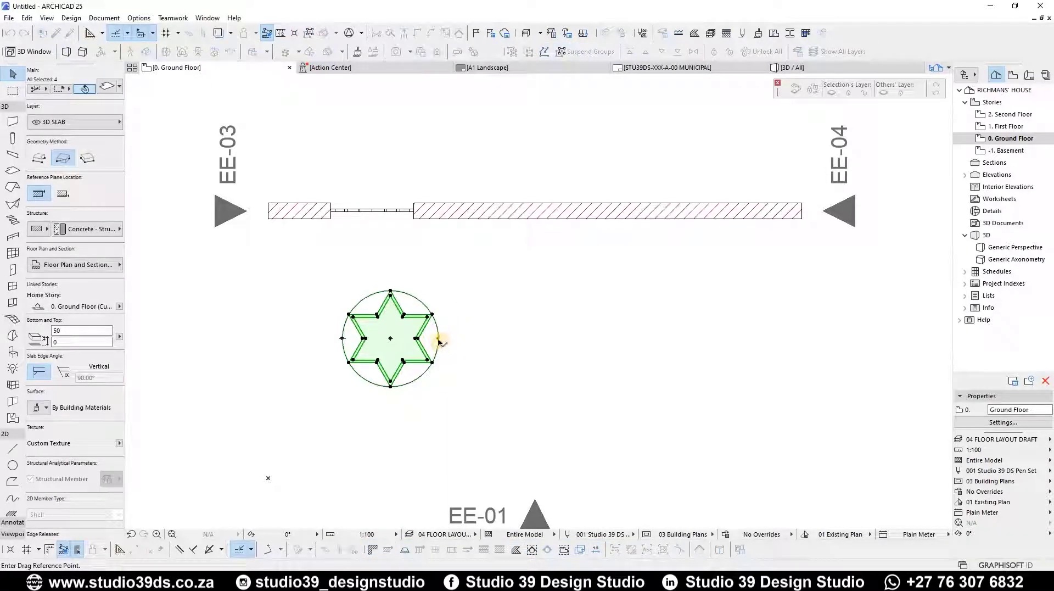
pyautogui.click(438, 338)
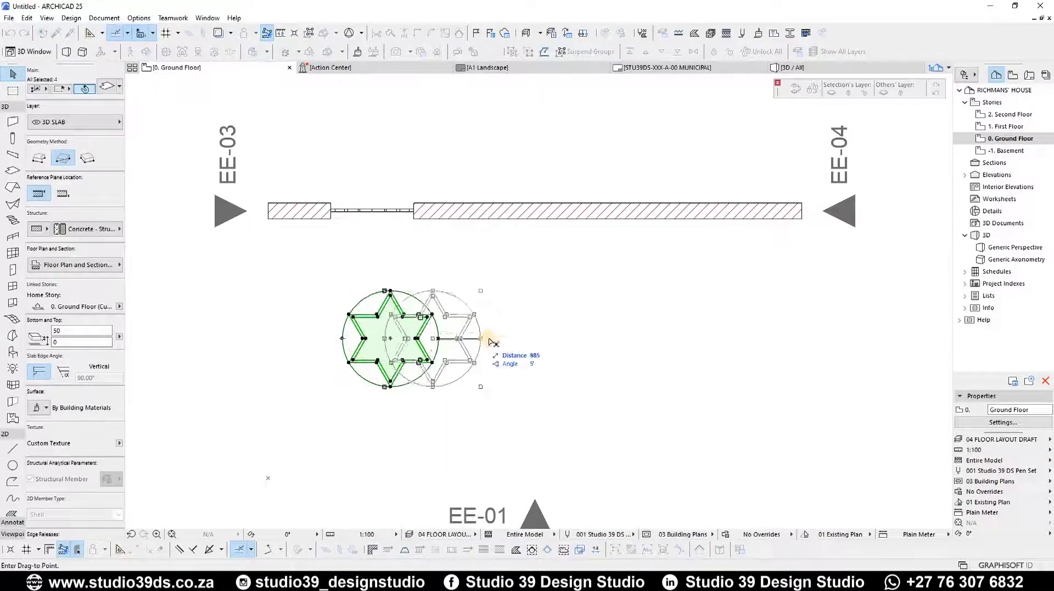
pyautogui.click(413, 222)
pyautogui.click(499, 286)
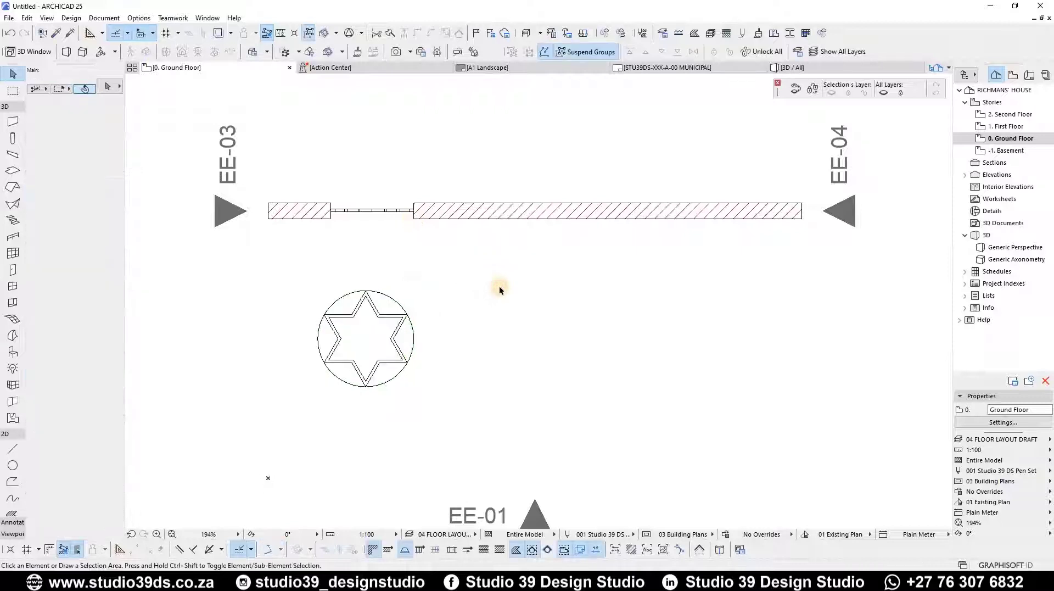
# - Copy the circle enclosing the star horizontally into the empty space beside it on the ground floor plan
pyautogui.press('F3')
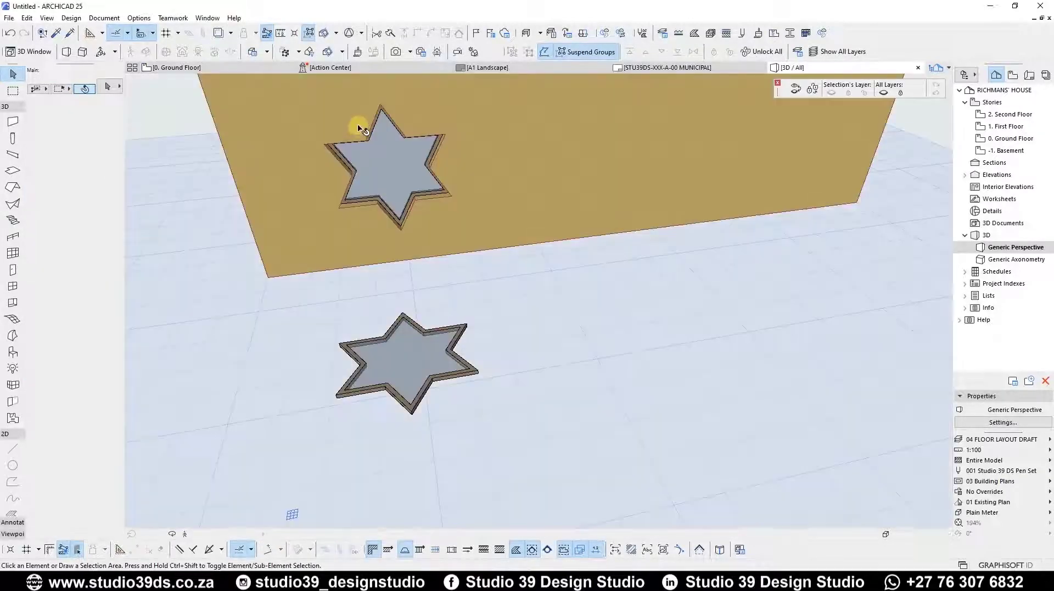
pyautogui.keyDown('shift'); pyautogui.moveTo(478, 104); pyautogui.dragTo(315, 221, button='middle'); pyautogui.keyUp('shift')
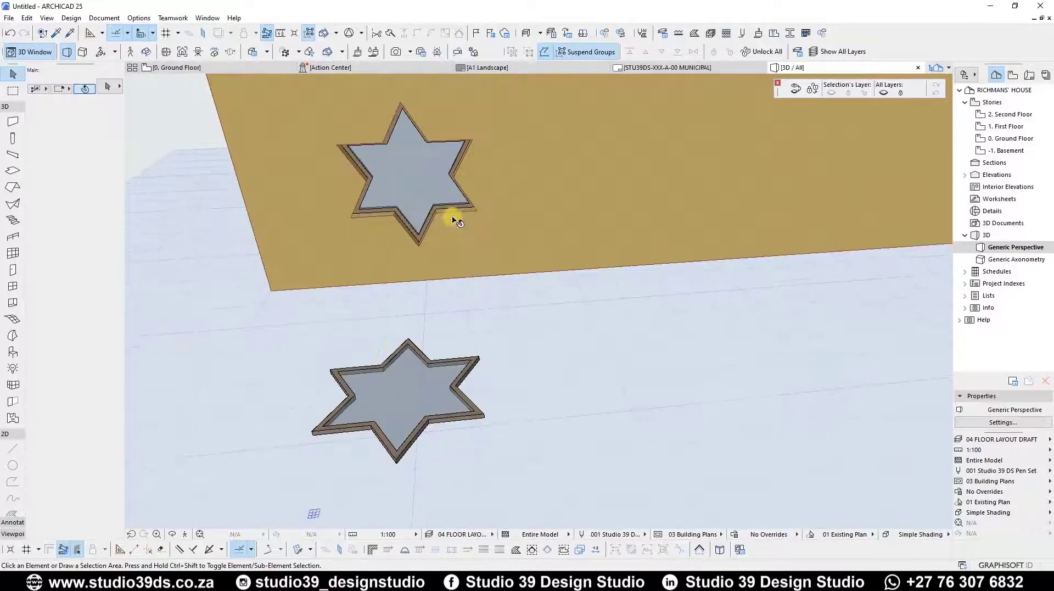
pyautogui.press('F2')
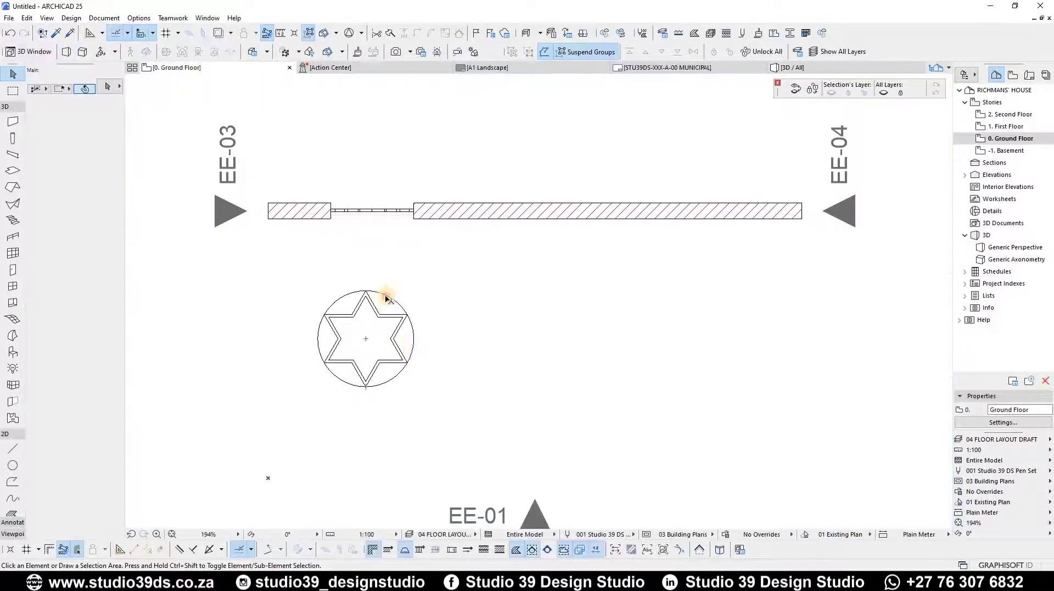
pyautogui.click(384, 298)
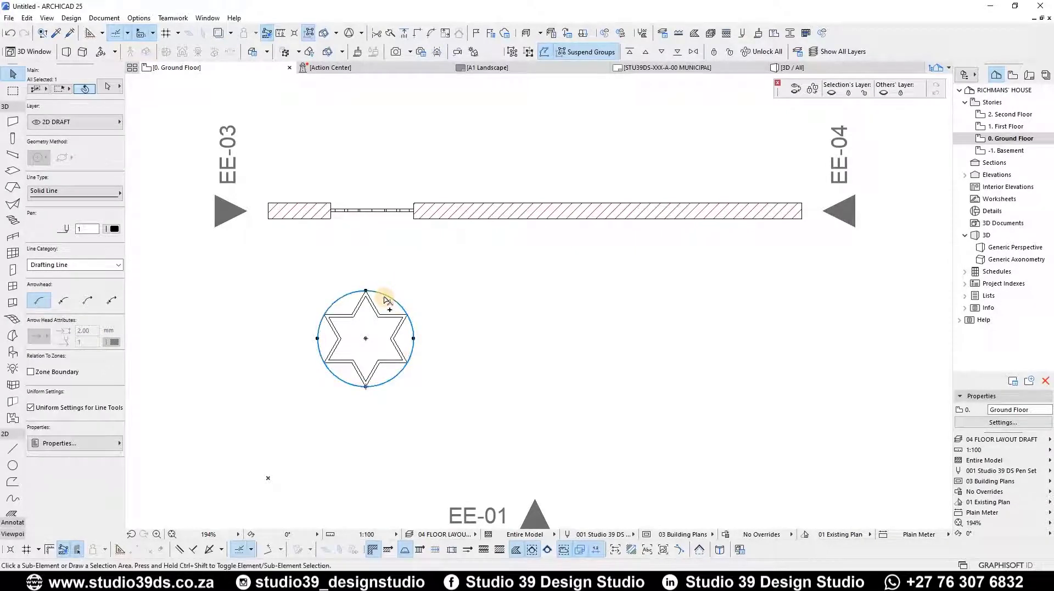
pyautogui.hotkey('ctrl', 'd')
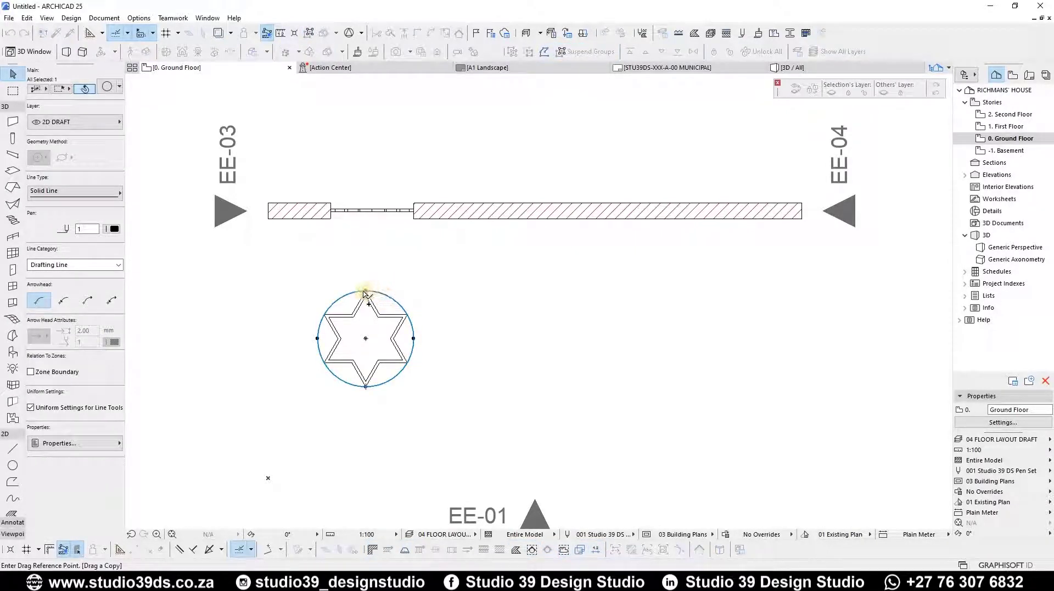
pyautogui.click(366, 291)
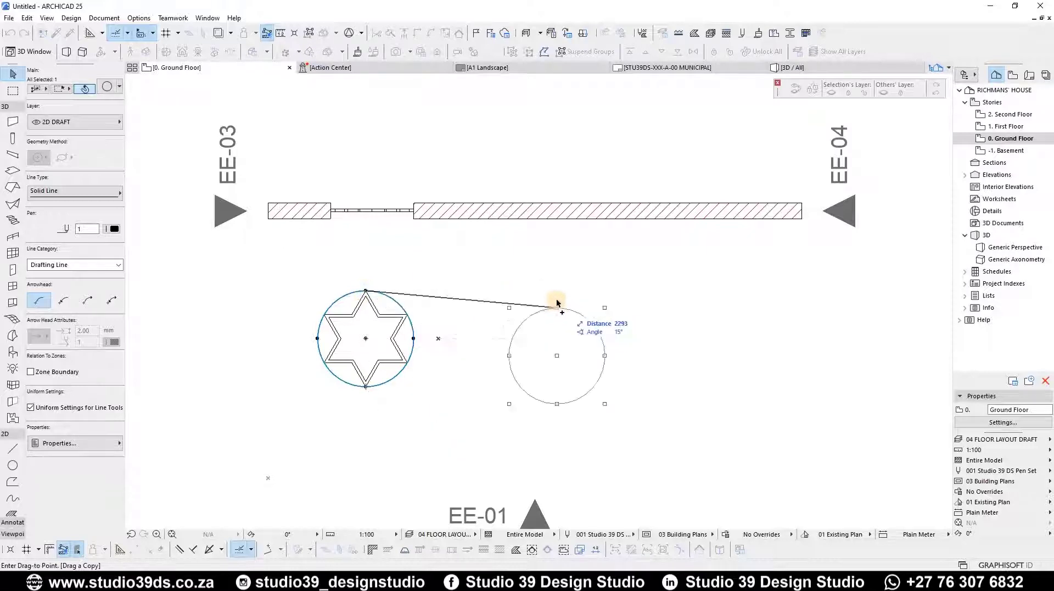
pyautogui.click(623, 317)
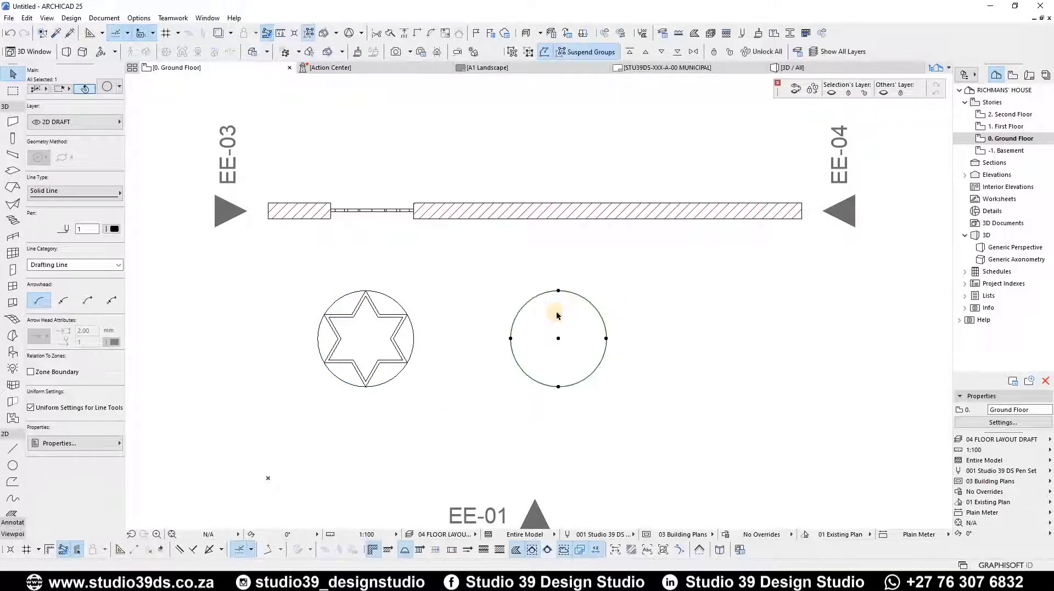
pyautogui.click(339, 330)
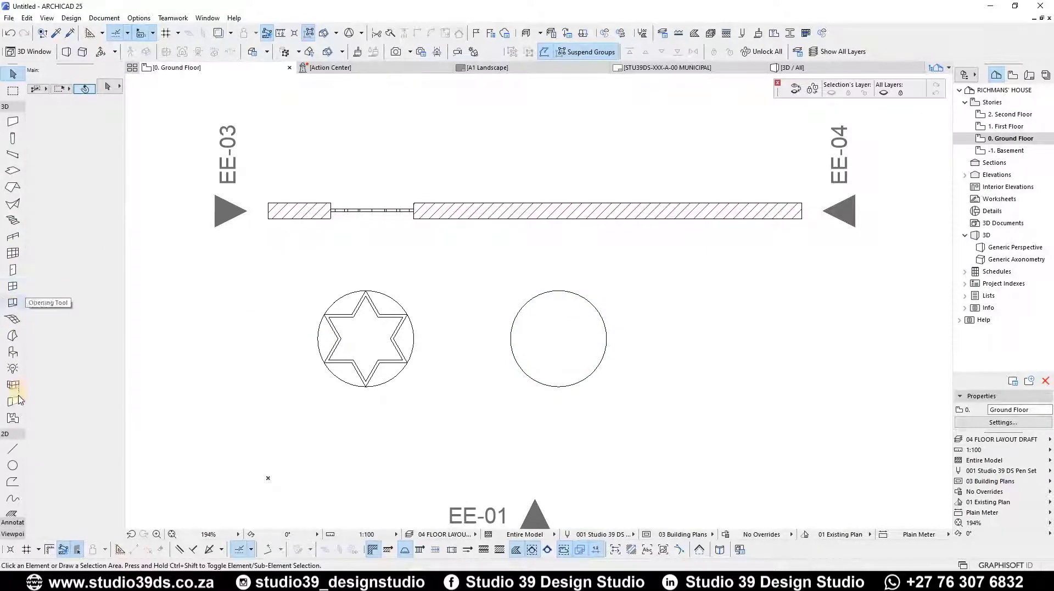
# - Create a 50 mm thick structural concrete slab with its reference plane at the bottom, filling the copied circle
pyautogui.click(12, 172)
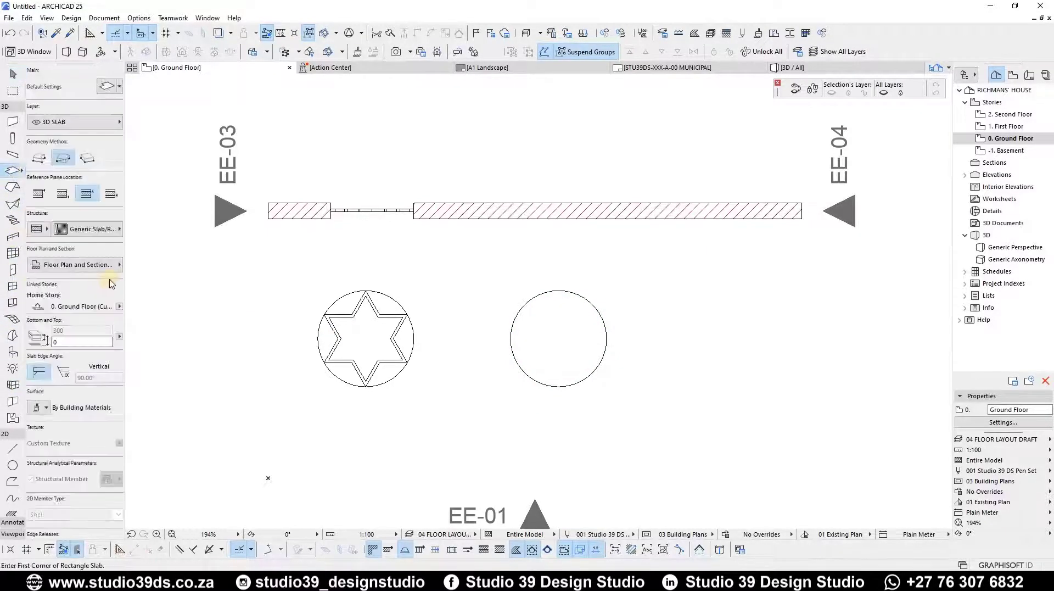
pyautogui.click(57, 229)
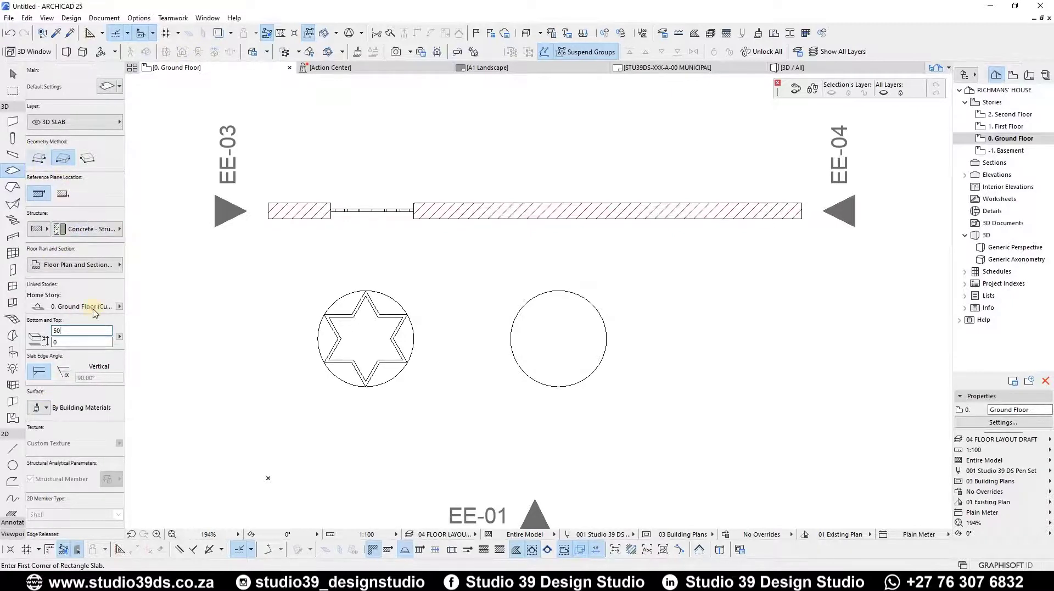
pyautogui.click(63, 193)
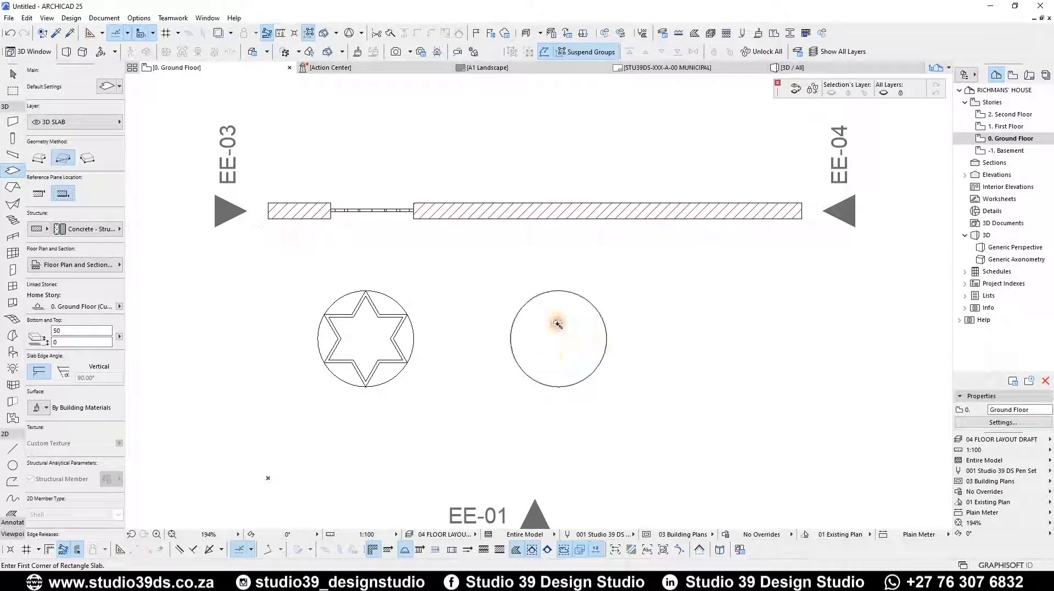
pyautogui.press('Escape')
pyautogui.click(538, 357)
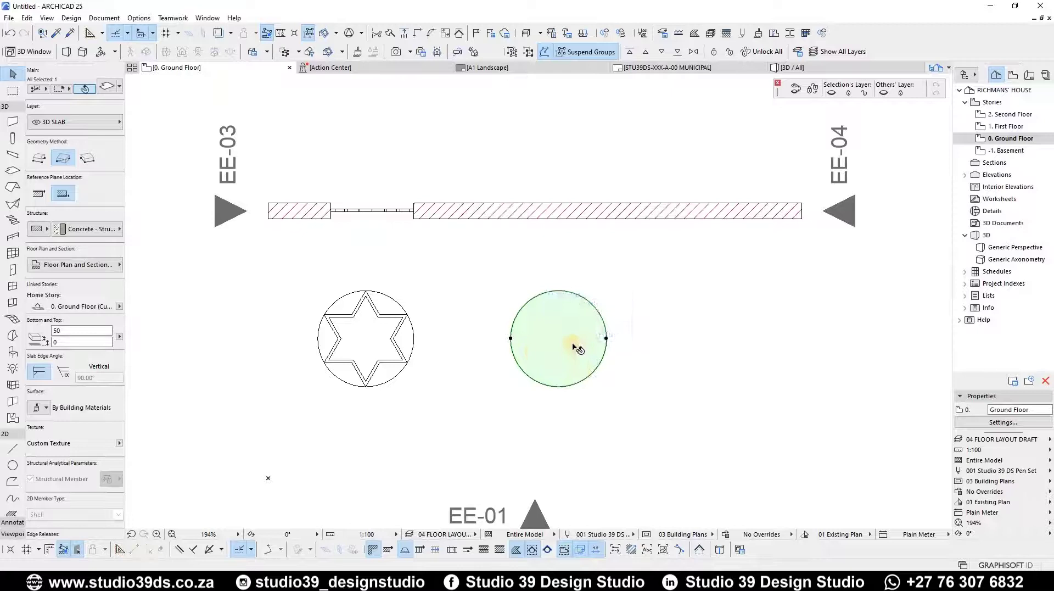
# - Split the circular slab along a vertical line through its centre and remove the left half
pyautogui.hotkey('ctrl', '/')
pyautogui.press('Escape')
pyautogui.hotkey('ctrl', '/')
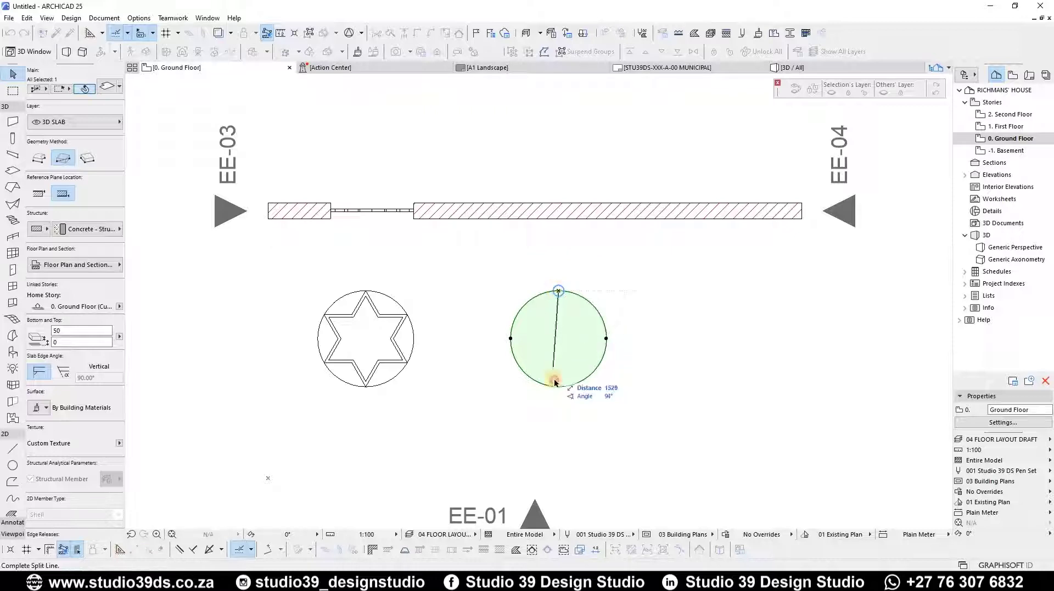
pyautogui.click(558, 436)
pyautogui.click(504, 403)
# - Set the remaining half-circle slab's cut line pen to 2 (0.18 mm) and change its uncut line pen to a dark one
pyautogui.click(583, 315)
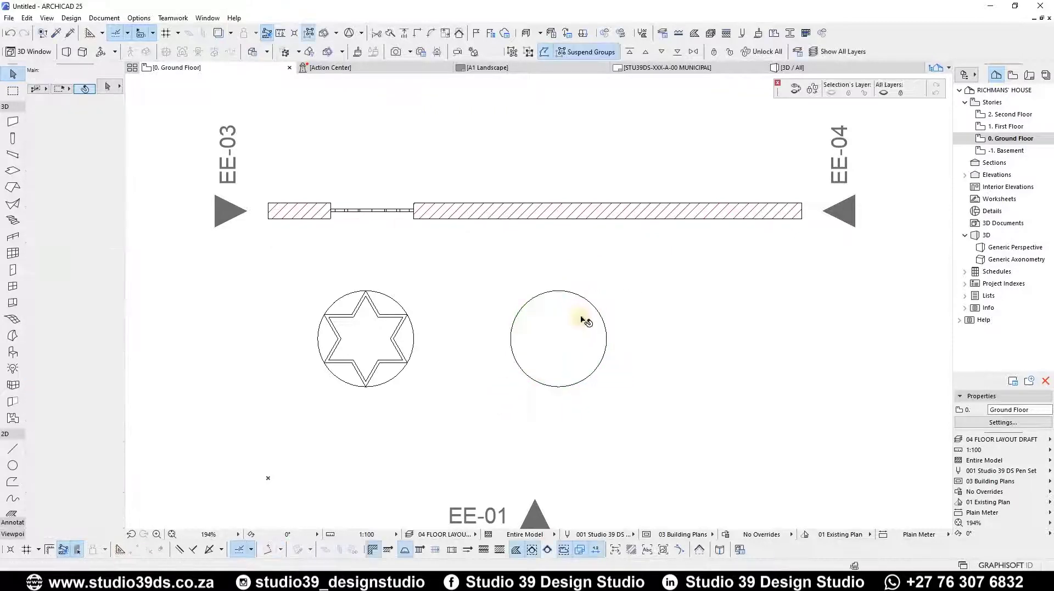
pyautogui.click(77, 264)
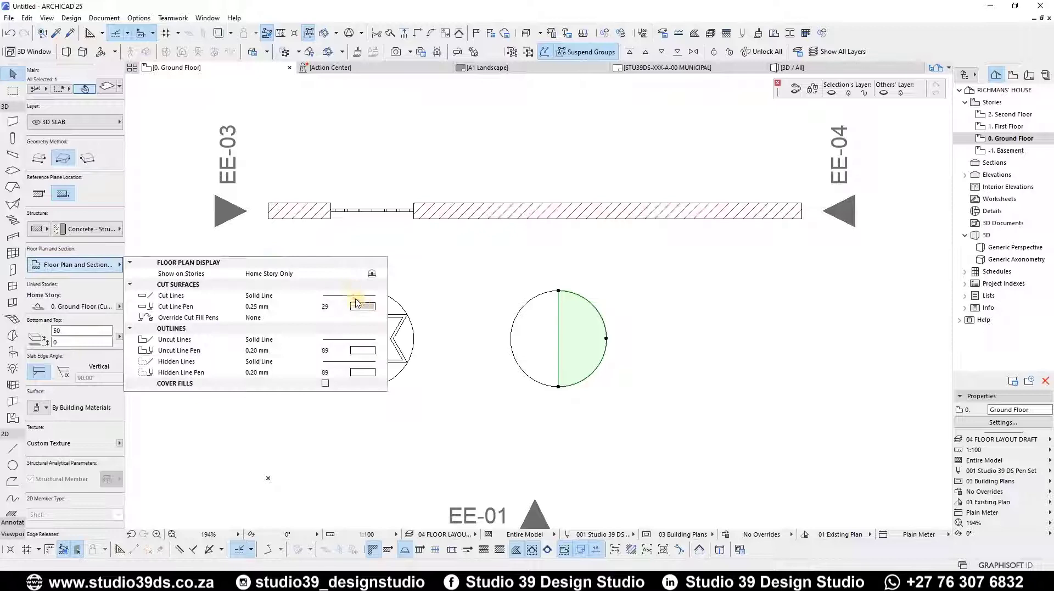
pyautogui.click(378, 305)
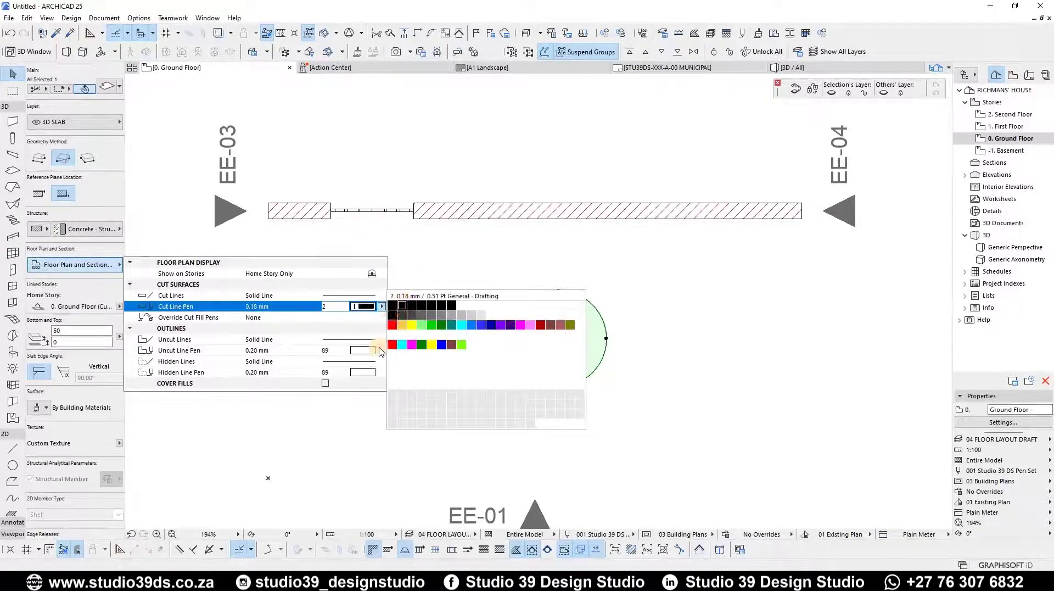
pyautogui.click(380, 349)
pyautogui.click(402, 349)
pyautogui.click(637, 370)
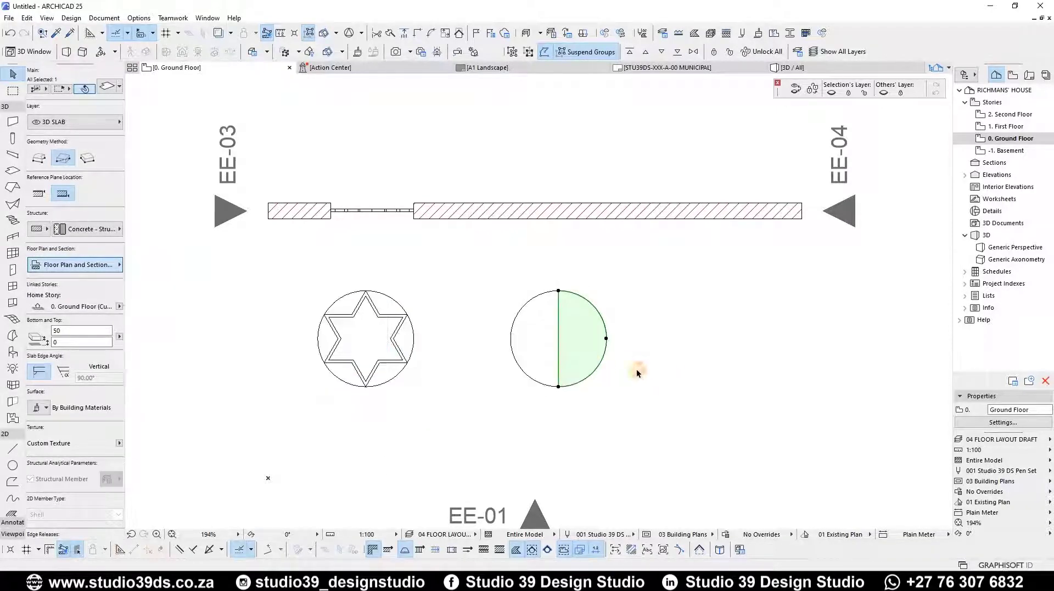
pyautogui.click(637, 368)
pyautogui.click(571, 364)
pyautogui.press('Escape')
# - Override the top, edge and bottom surfaces of the half-circle slab in 3D with the Wood - Pine Grained material
pyautogui.press('F3')
pyautogui.scroll(3, 752, 362)
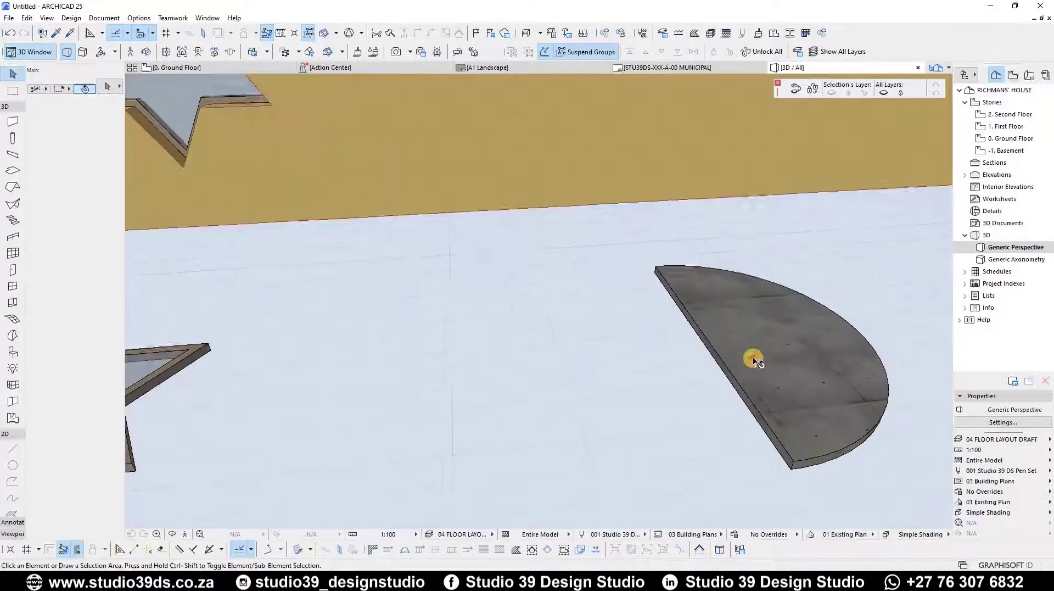
pyautogui.click(755, 360)
pyautogui.click(41, 407)
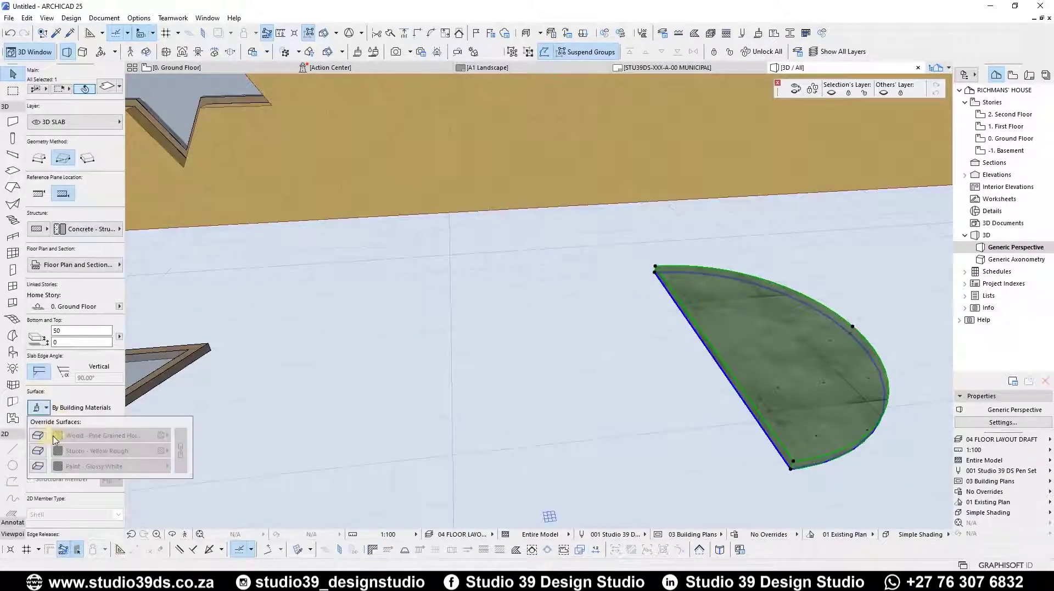
pyautogui.click(38, 435)
pyautogui.click(38, 451)
pyautogui.click(38, 465)
pyautogui.click(631, 439)
pyautogui.click(631, 439)
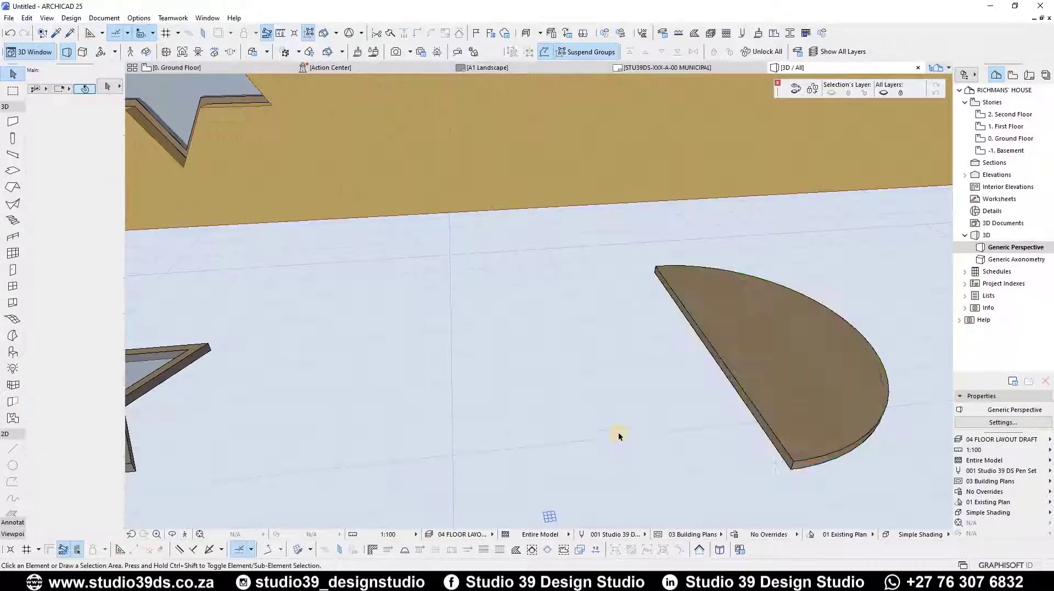
# - Make a copy of the half-circle slab in place on the ground floor plan
pyautogui.press('F2')
pyautogui.click(582, 358)
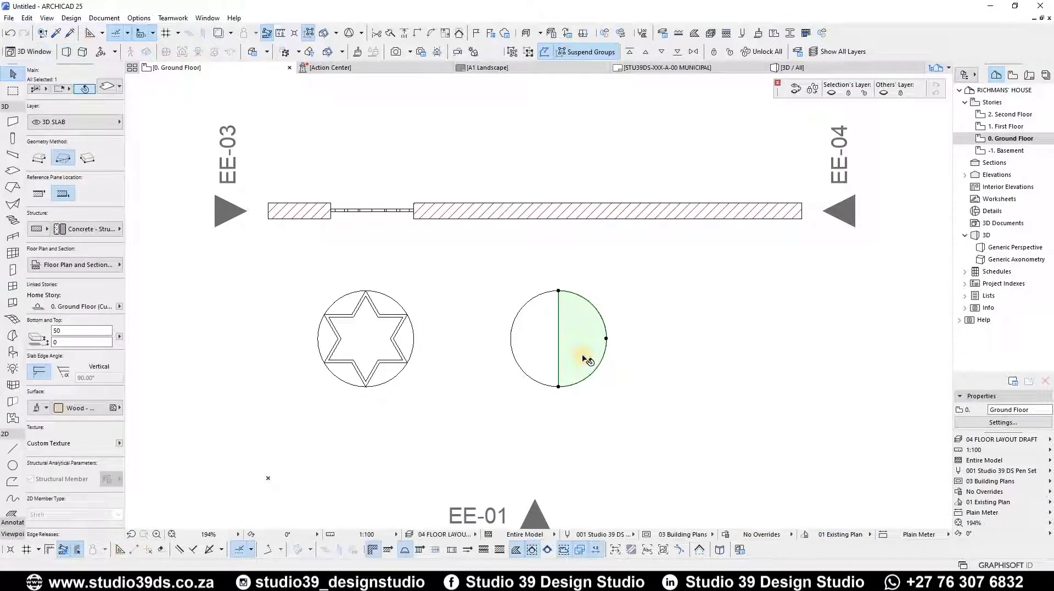
pyautogui.hotkey('ctrl', 'd')
pyautogui.scroll(3, 621, 274)
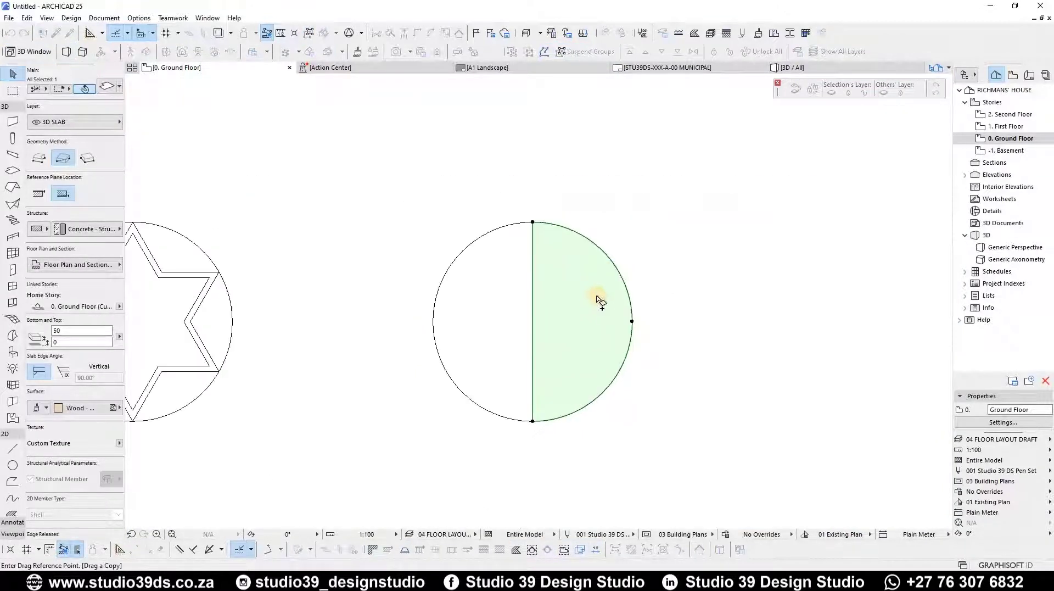
pyautogui.click(594, 304)
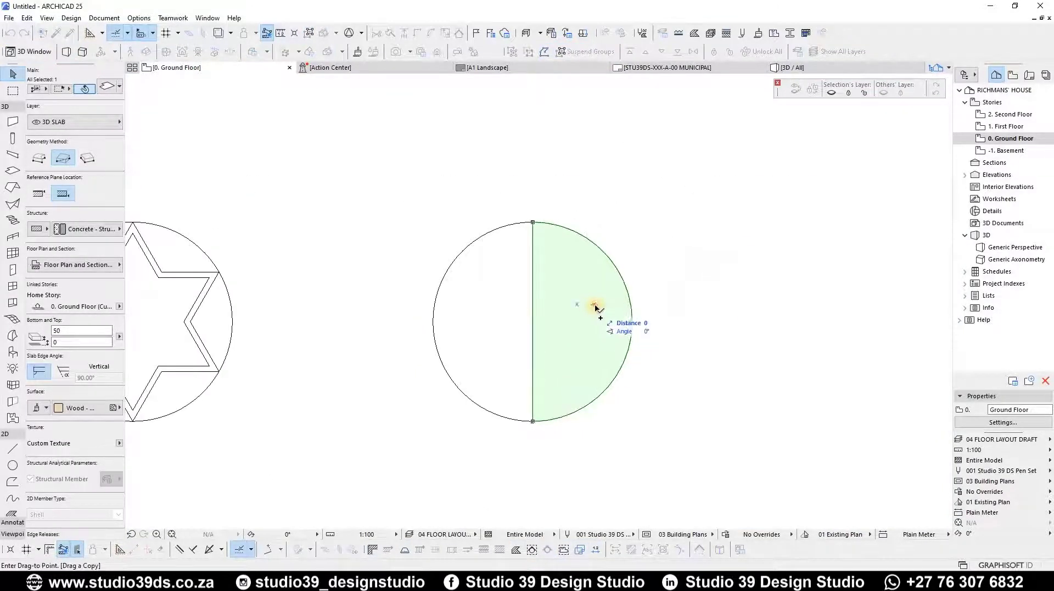
pyautogui.click(584, 348)
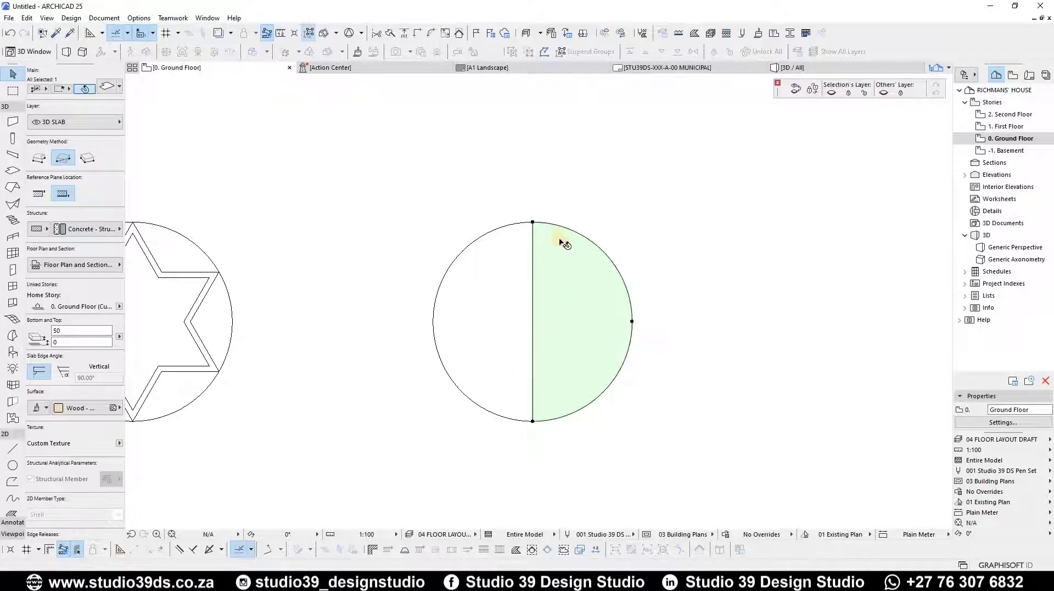
# - Offset all edges of the copied half-circle slab inward by 50 mm
pyautogui.click(602, 254)
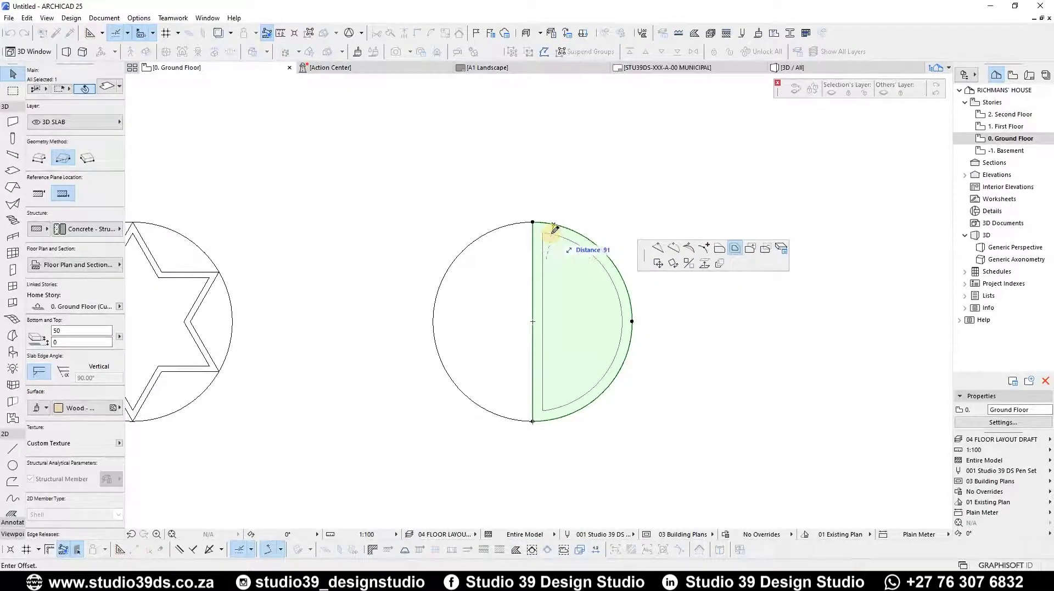
pyautogui.write('50')
pyautogui.press('Return')
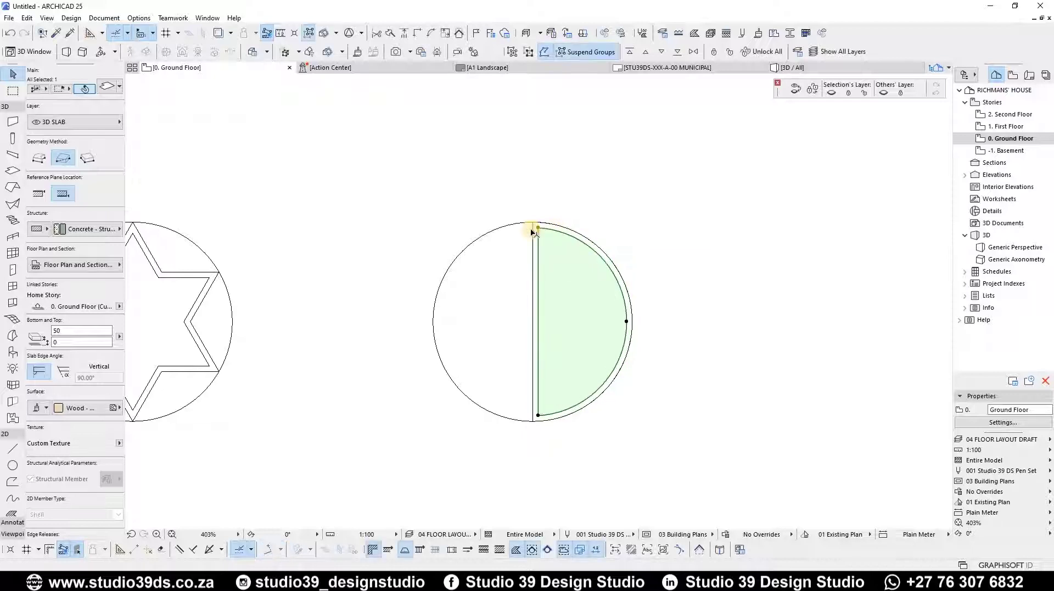
pyautogui.press('Escape')
# - Subtract the inner half-circle's outline from the outer half-circle slab on the ground floor plan, leaving a hollow frame
pyautogui.scroll(5, 531, 229)
pyautogui.click(601, 232)
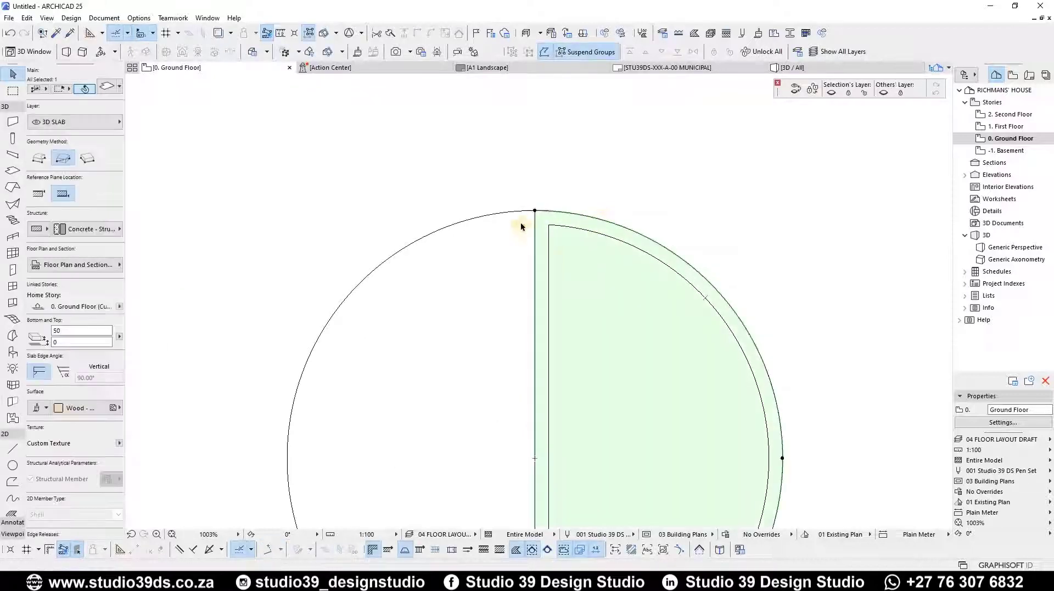
pyautogui.click(541, 221)
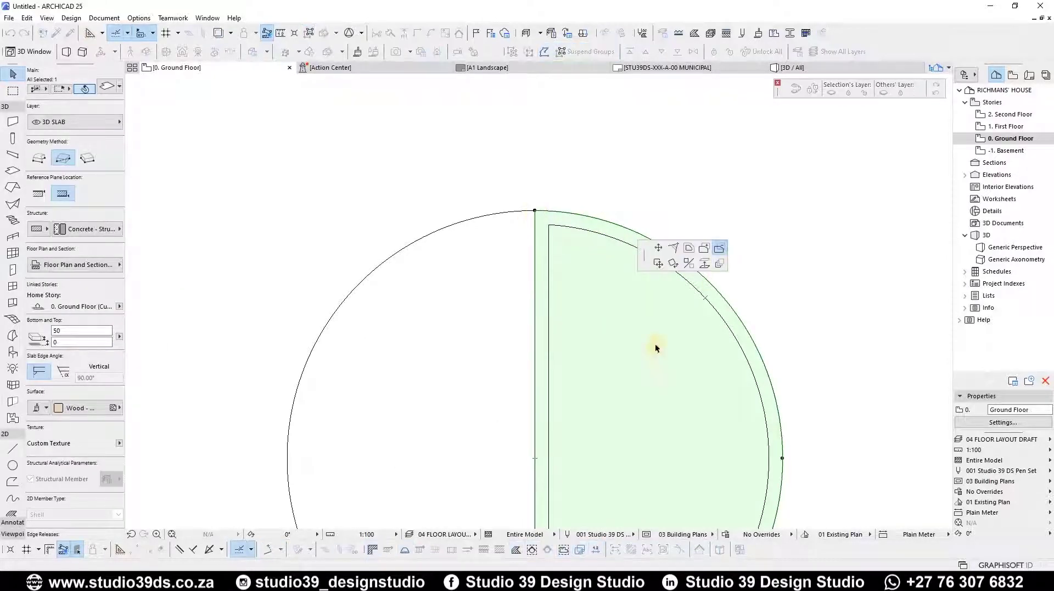
pyautogui.click(630, 371)
pyautogui.press('Escape')
pyautogui.scroll(-4, 491, 144)
pyautogui.scroll(2, 559, 210)
pyautogui.scroll(1, 543, 250)
# - In 3D, change the inner half-circle slab's surface to Glass - Blue and its thickness to 10 mm
pyautogui.click(521, 278)
pyautogui.press('F3')
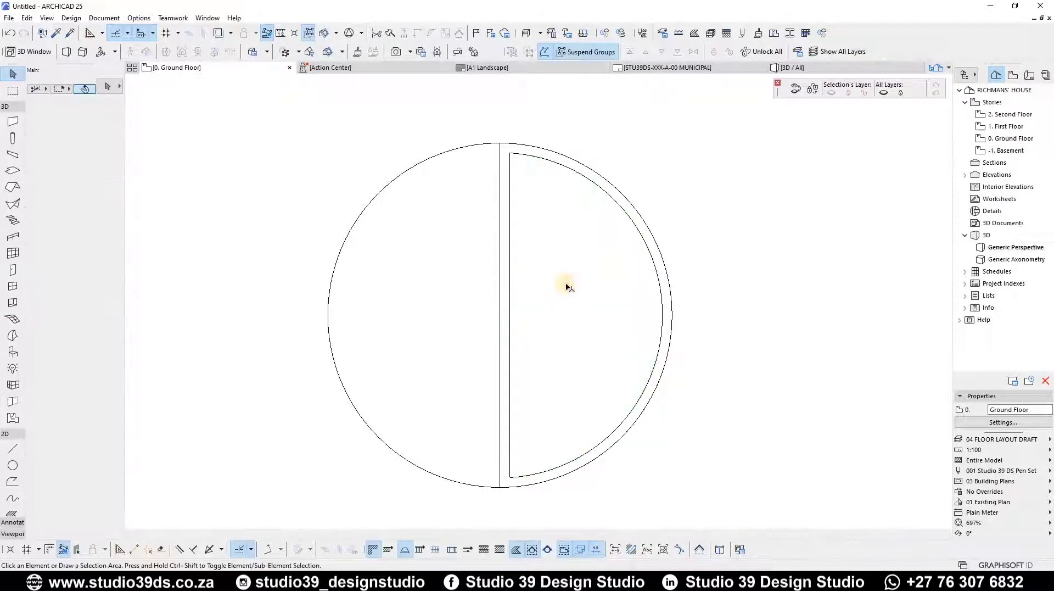
pyautogui.press('F3')
pyautogui.click(764, 348)
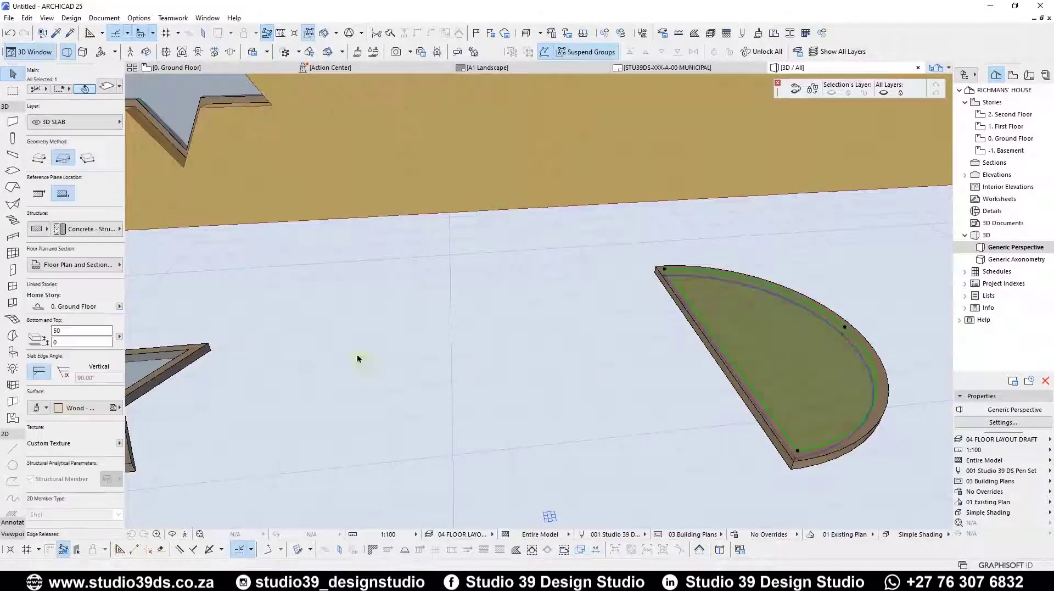
pyautogui.click(90, 409)
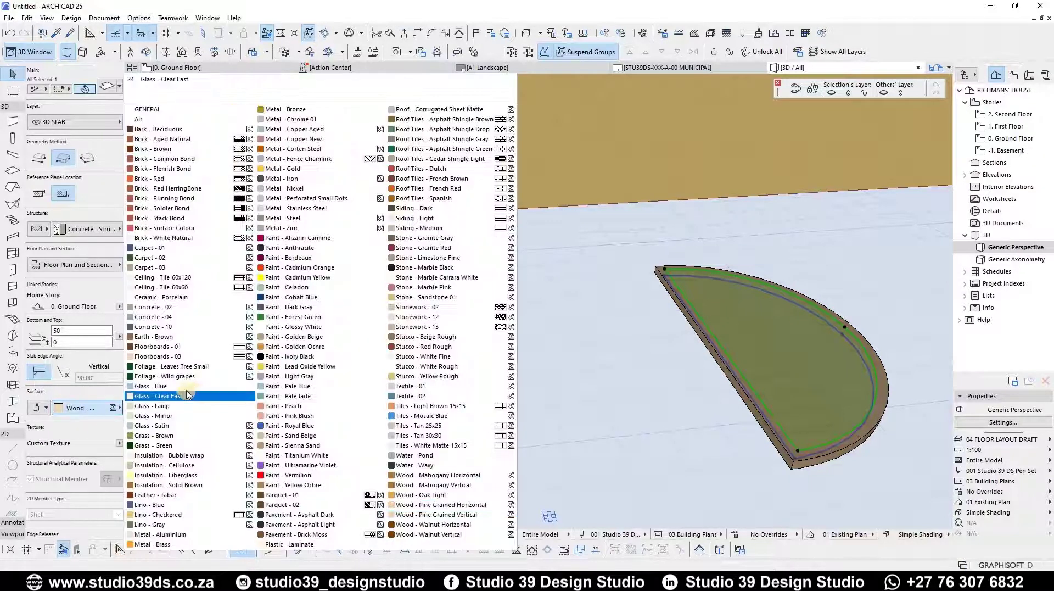
pyautogui.click(185, 388)
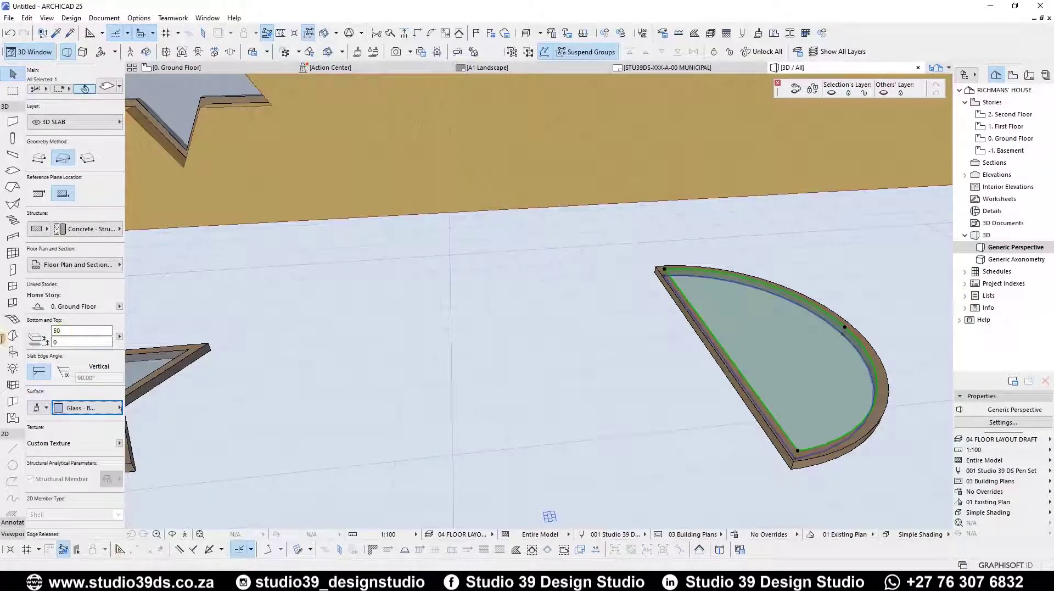
pyautogui.moveTo(1, 339); pyautogui.dragTo(2, 343)
pyautogui.press('Escape')
# - Save the half-circle frame and glass slabs from the ground floor plan as a window named New Window 1 in the Embedded Library
pyautogui.press('F2')
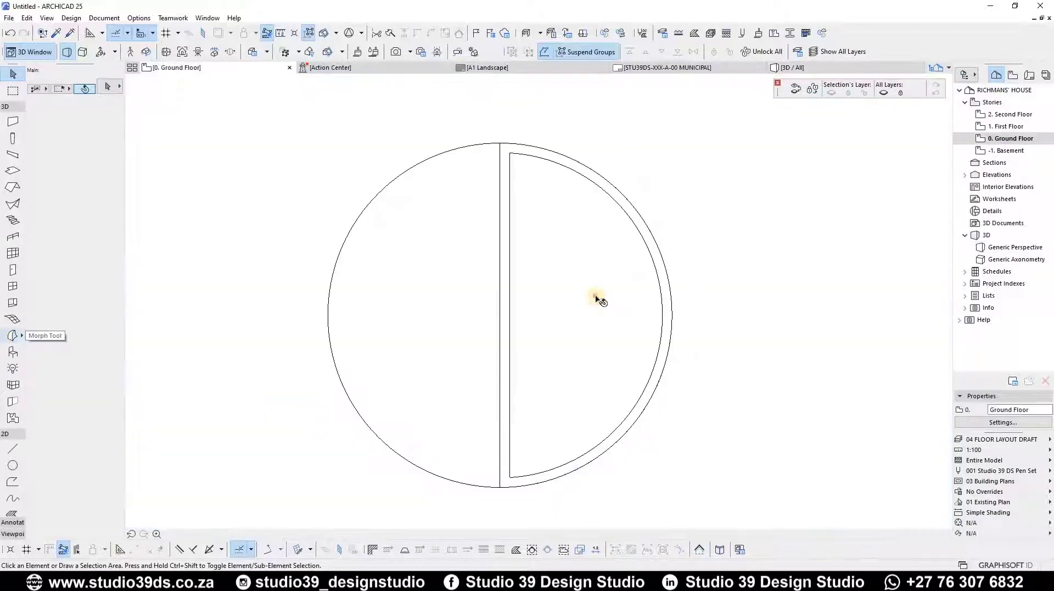
pyautogui.click(557, 366)
pyautogui.press('Escape')
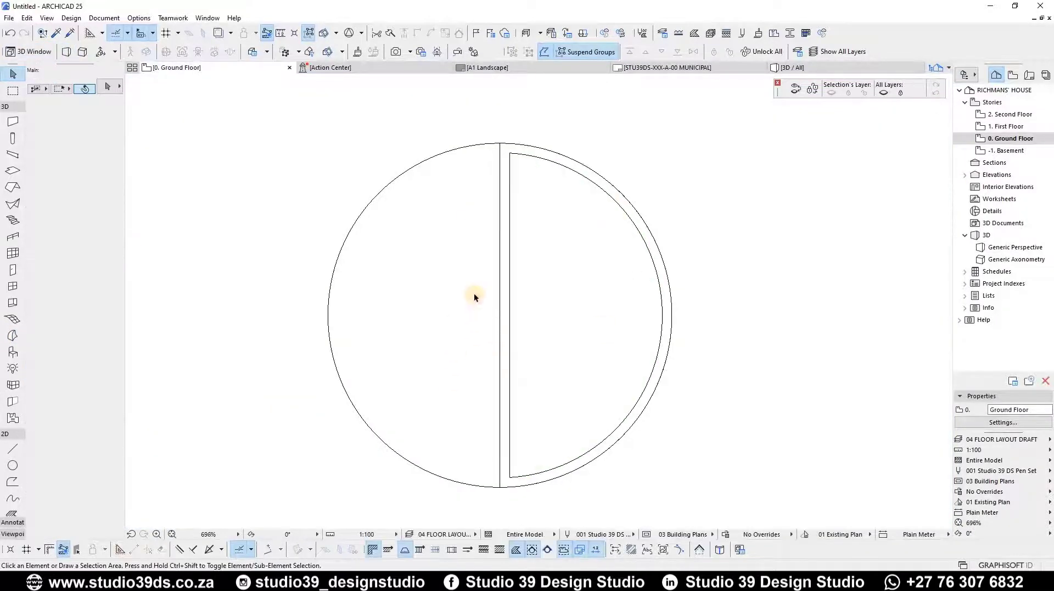
pyautogui.scroll(-2, 475, 297)
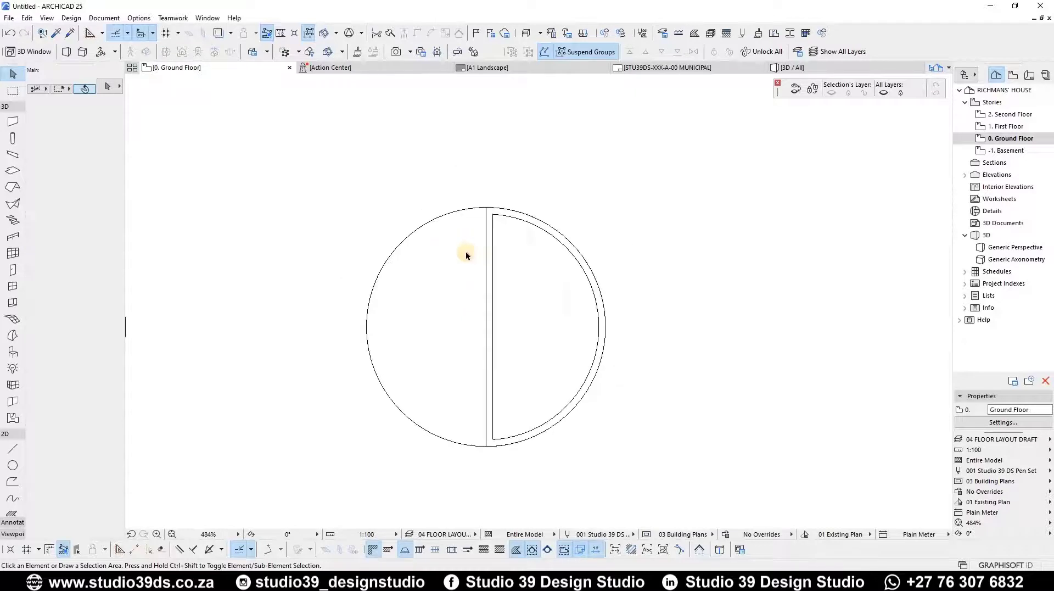
pyautogui.click(545, 303)
pyautogui.scroll(2, 497, 217)
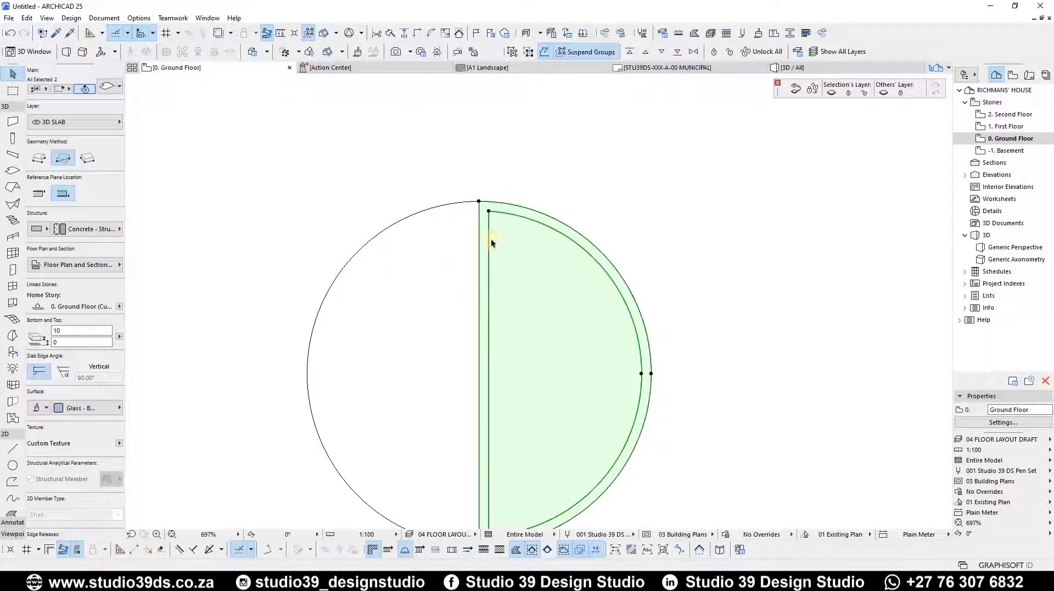
pyautogui.scroll(-2, 449, 230)
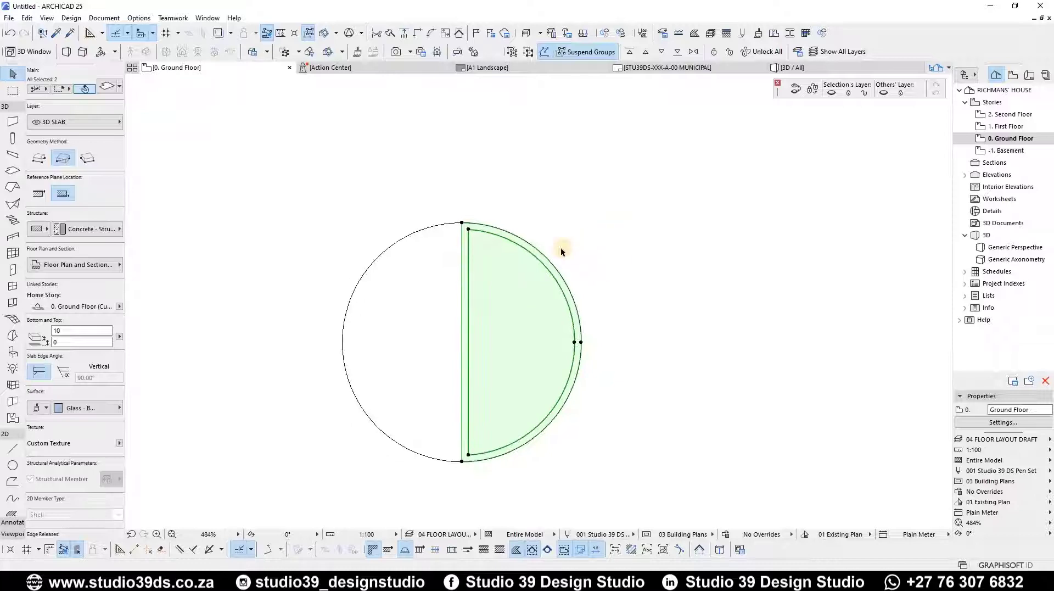
pyautogui.click(7, 18)
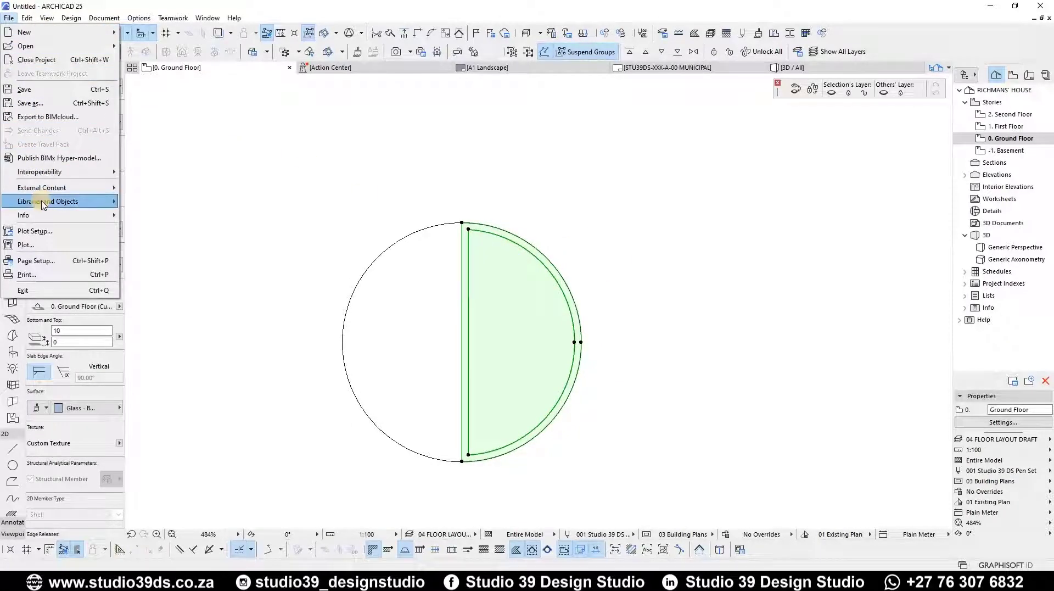
pyautogui.moveTo(41, 203)
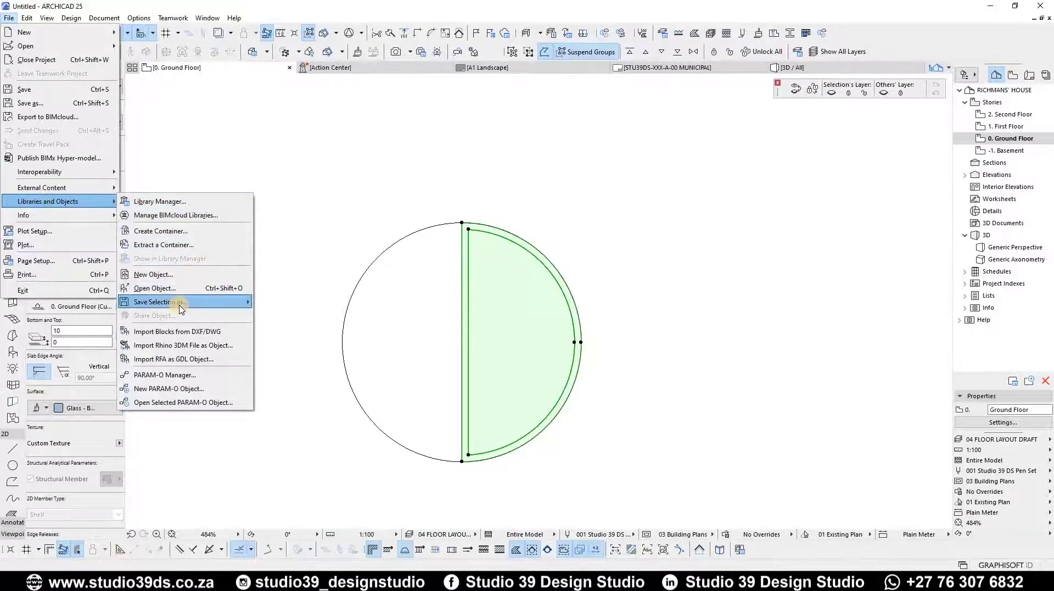
pyautogui.moveTo(181, 307)
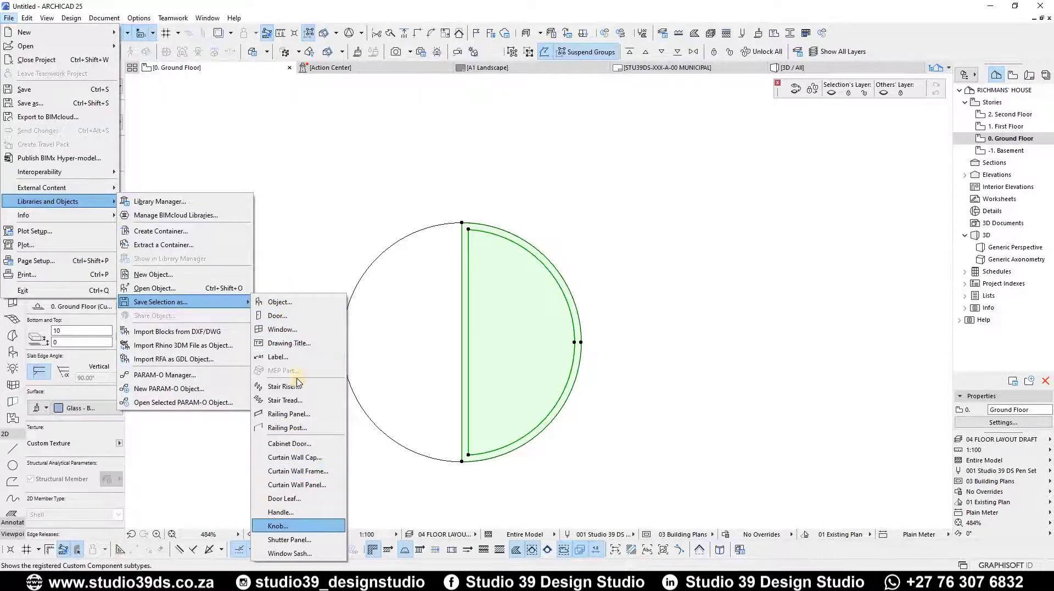
pyautogui.click(287, 328)
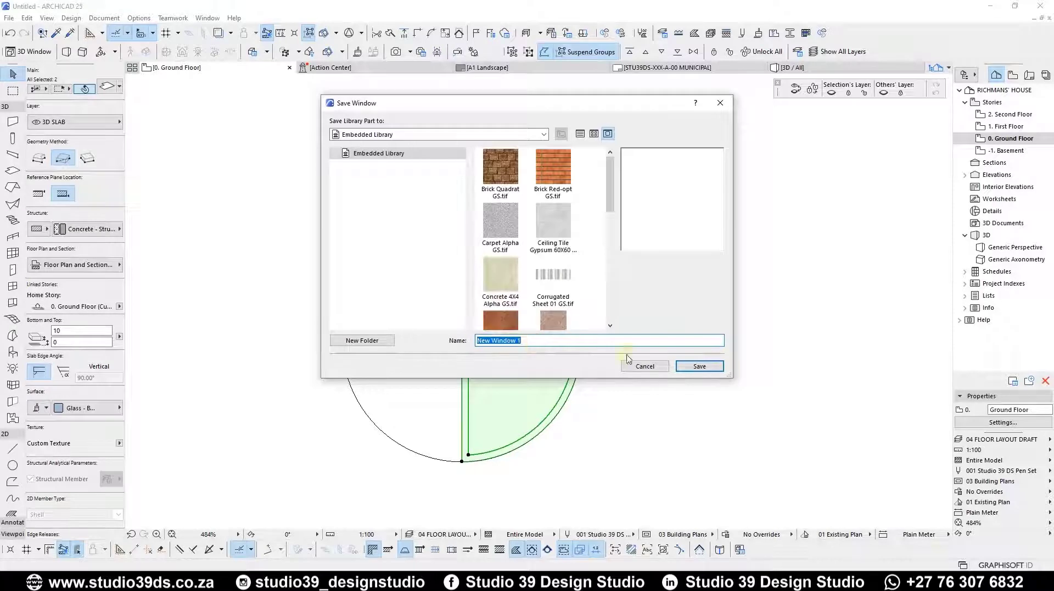
pyautogui.click(689, 366)
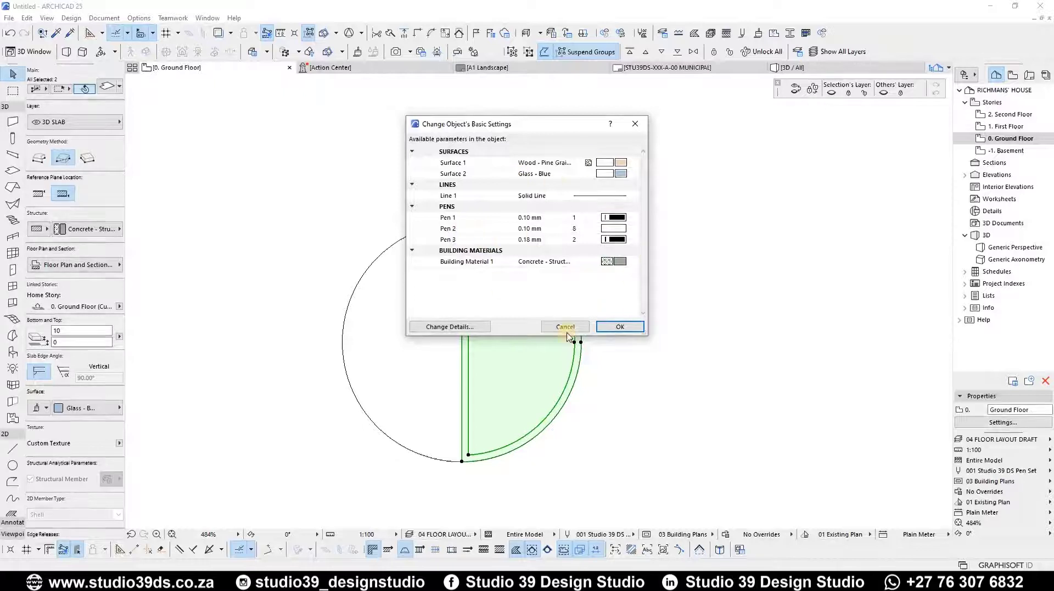
pyautogui.press('Return')
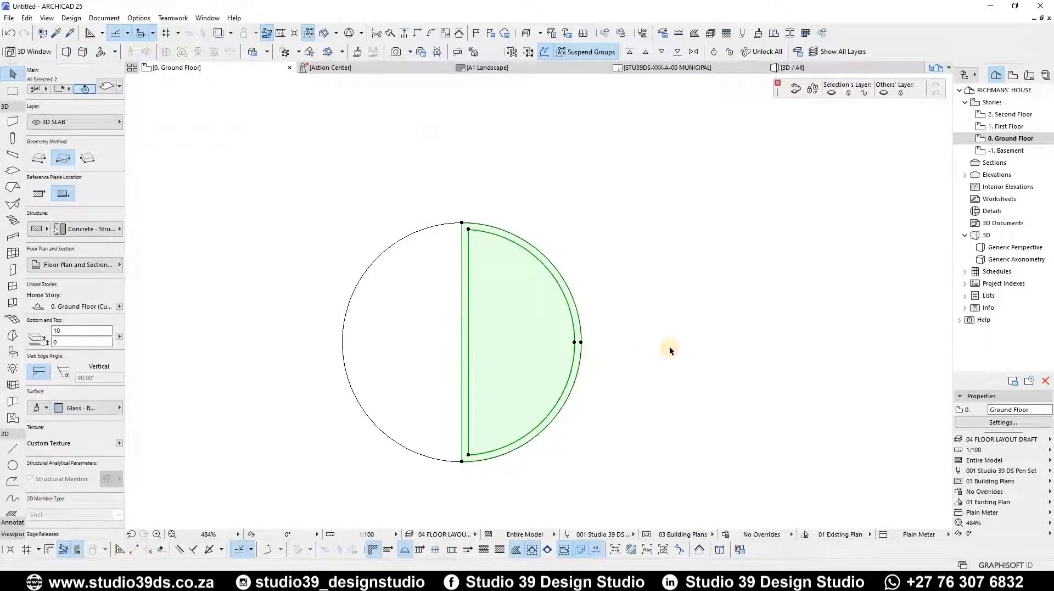
# - Place the New Window 1 half-circle window, 900 by 1800 mm, in the wall beside the star-shaped window
pyautogui.click(661, 346)
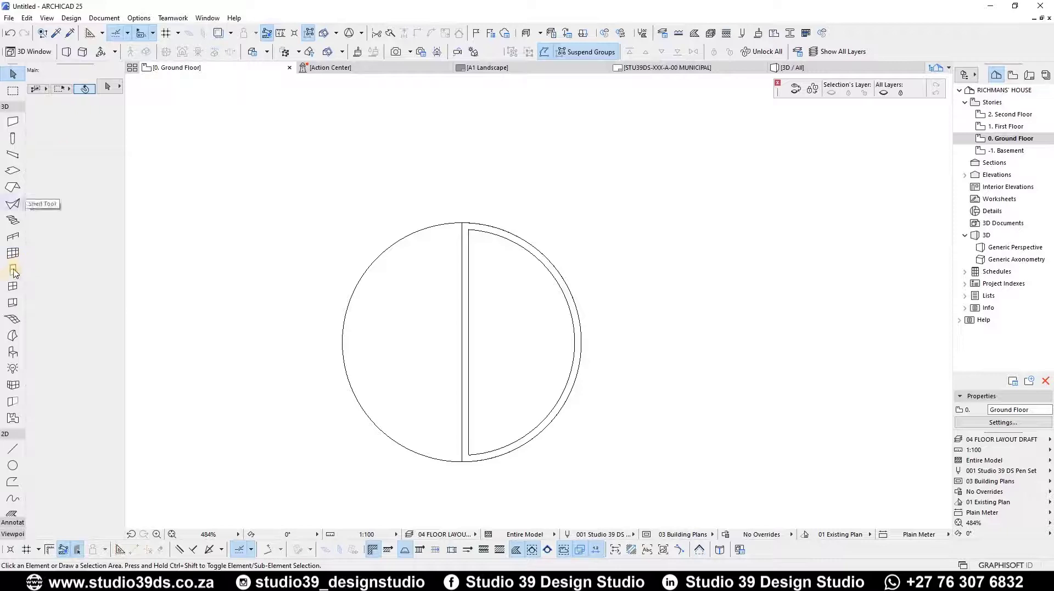
pyautogui.click(12, 285)
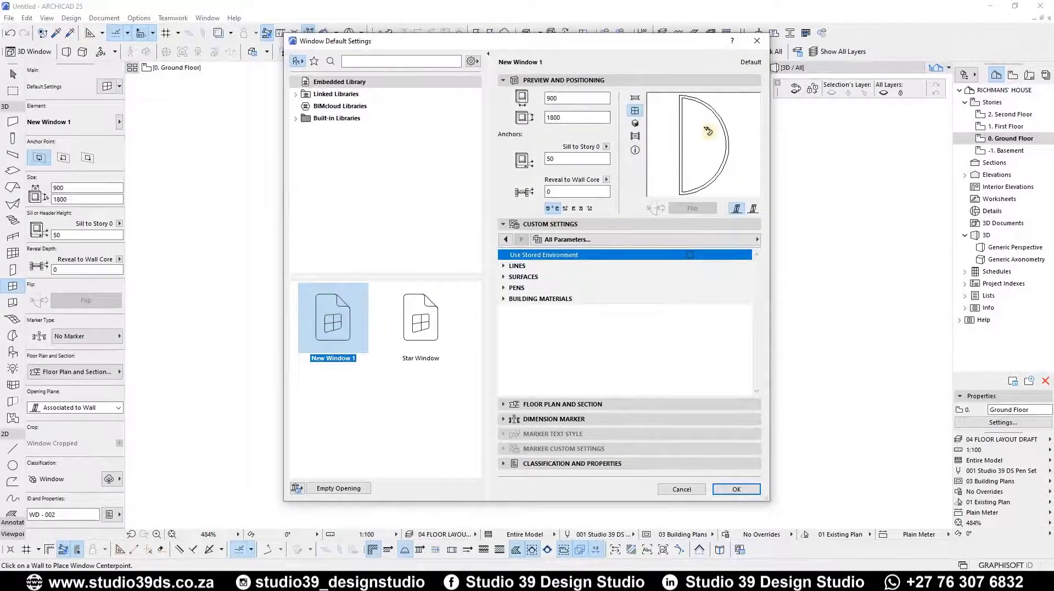
pyautogui.click(735, 489)
pyautogui.scroll(-5, 459, 344)
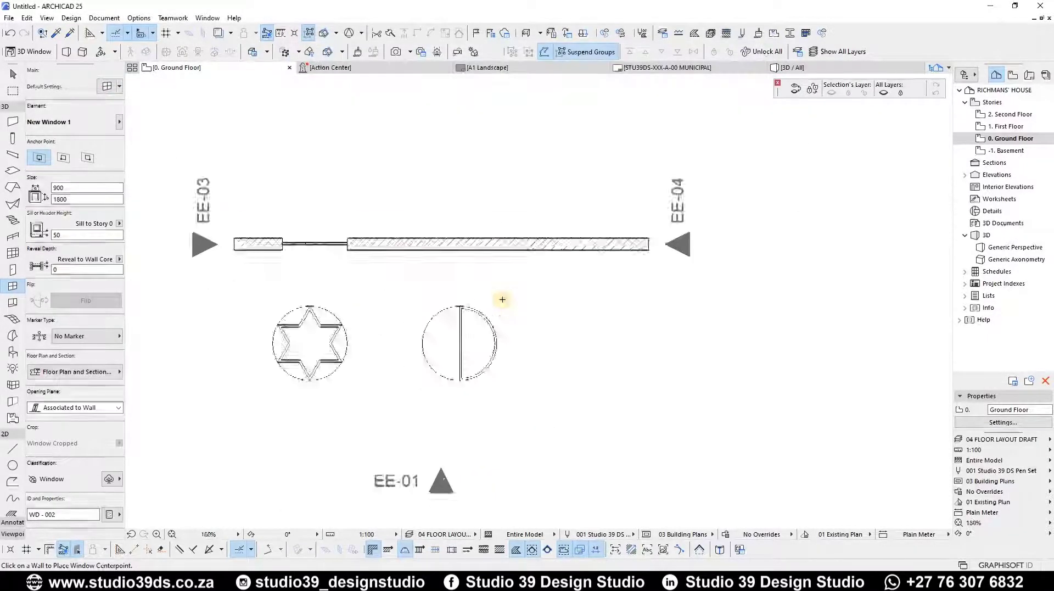
pyautogui.click(485, 287)
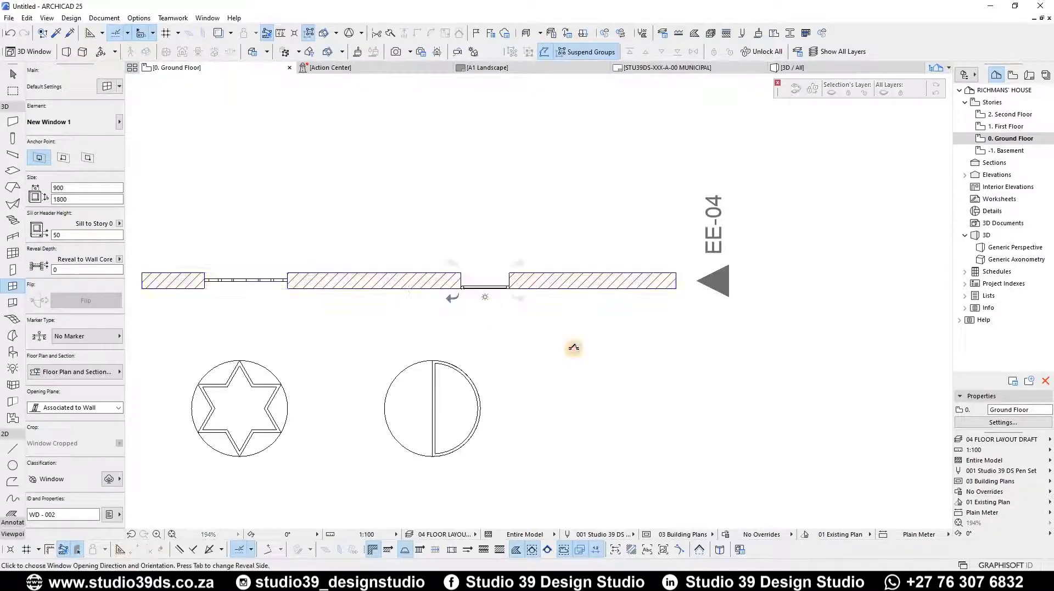
pyautogui.press('Escape')
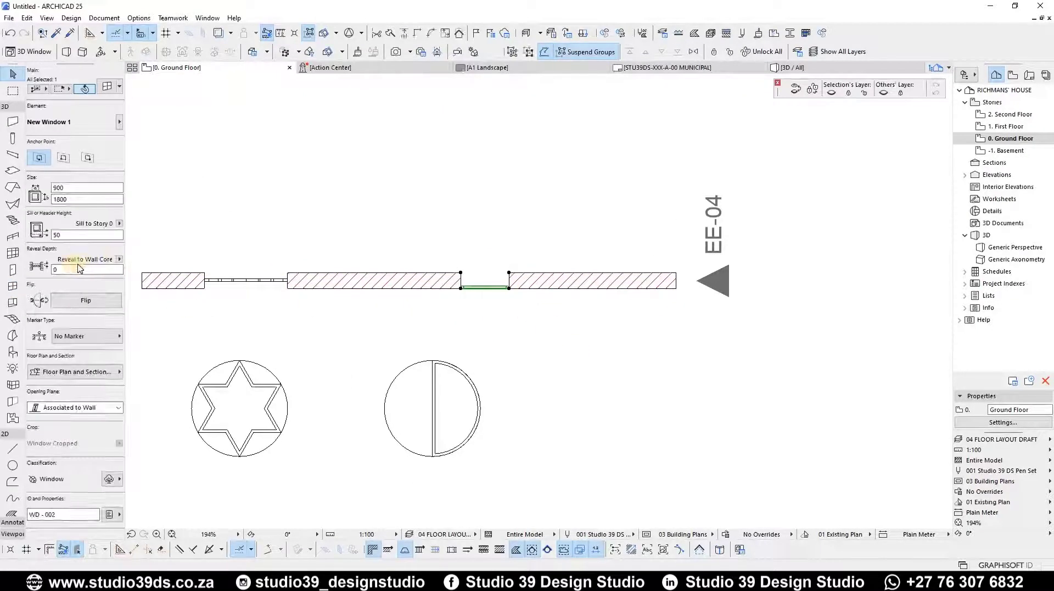
# - Set the half-circle window's reveal to wall core to 140 mm
pyautogui.click(66, 268)
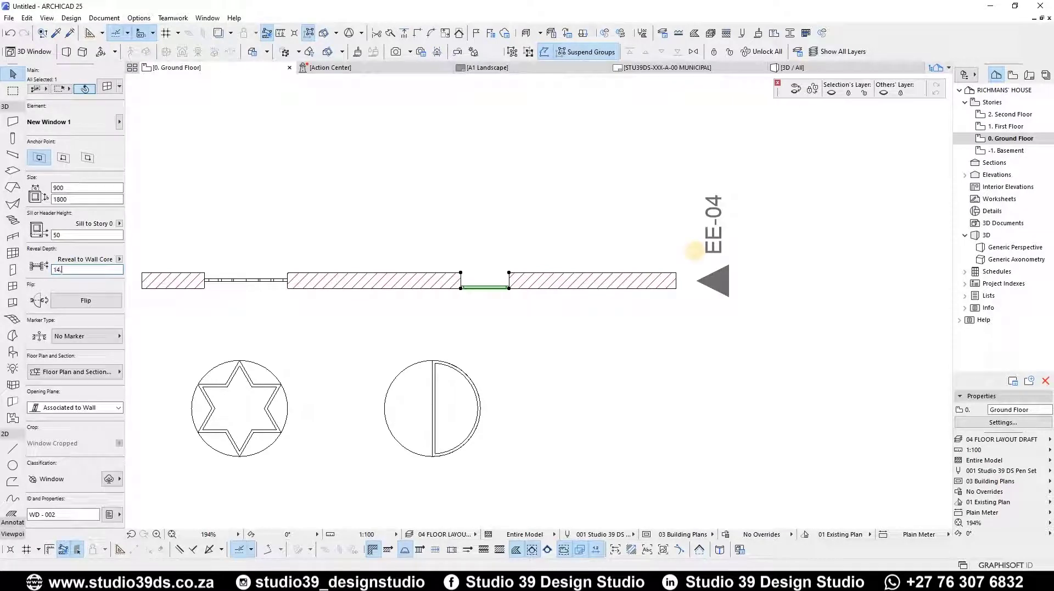
pyautogui.write('140')
pyautogui.press('Return')
pyautogui.press('Escape')
pyautogui.scroll(6, 494, 280)
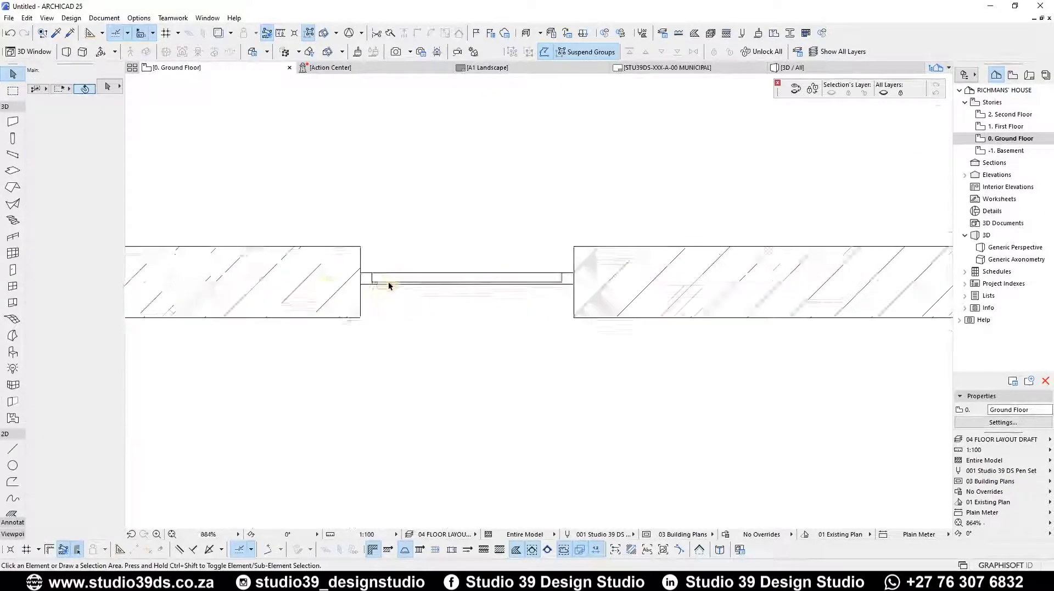
pyautogui.scroll(-2, 522, 308)
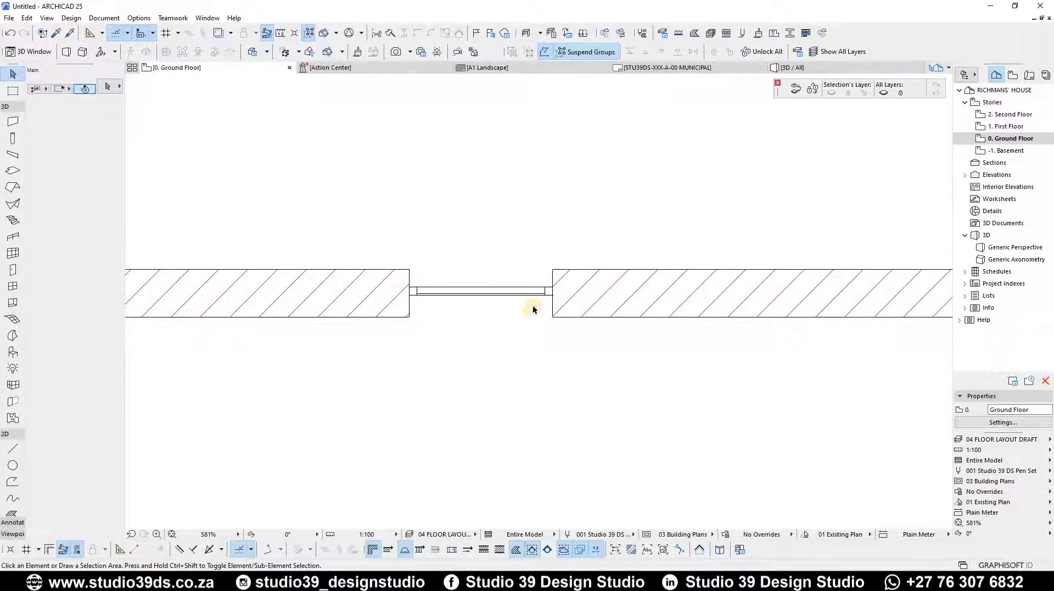
# - In 3D, raise the half-circle window in the wall by increasing its sill height to the story
pyautogui.press('F3')
pyautogui.keyDown('shift'); pyautogui.moveTo(675, 272); pyautogui.dragTo(501, 393, button='middle'); pyautogui.keyUp('shift')
pyautogui.scroll(5, 591, 329)
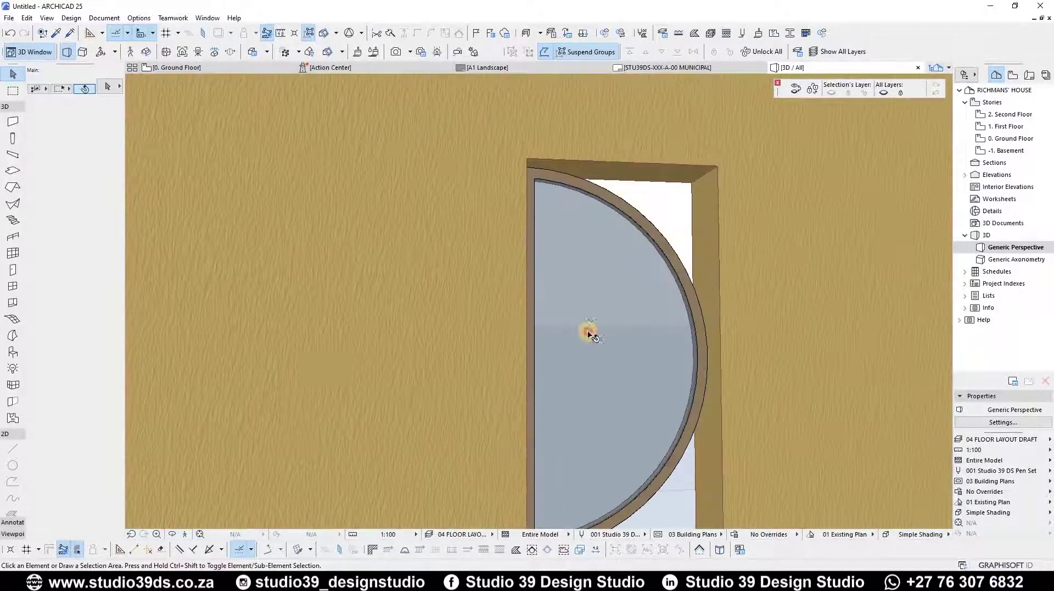
pyautogui.click(477, 259)
pyautogui.scroll(-5, 478, 259)
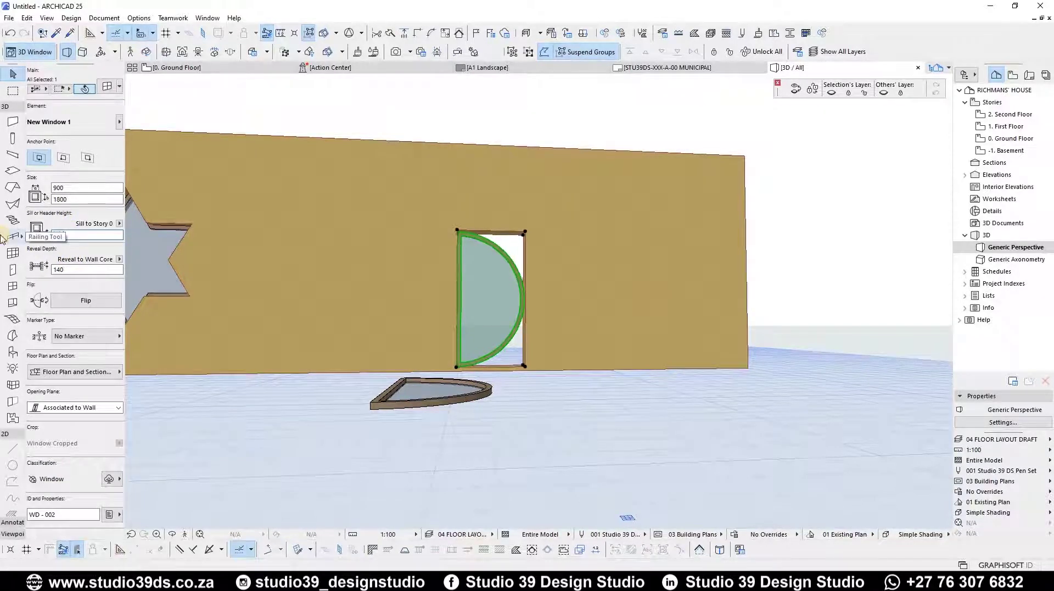
pyautogui.press('Return')
pyautogui.press('Escape')
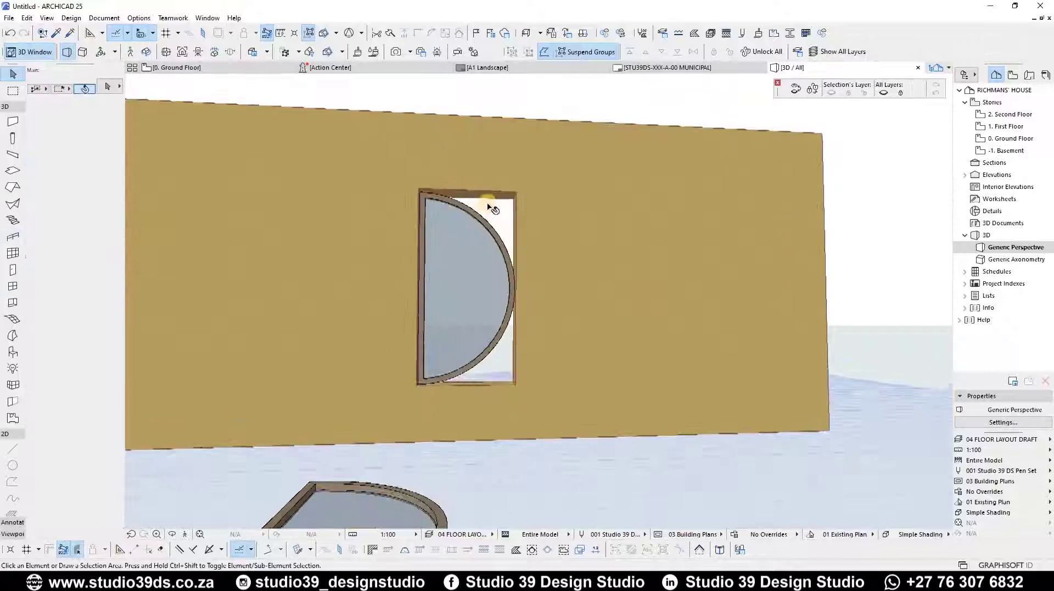
# - Examine in 3D how the half-circle window fits its wall opening, especially at the corners beside the curved frame
pyautogui.scroll(5, 490, 207)
pyautogui.scroll(-5, 459, 199)
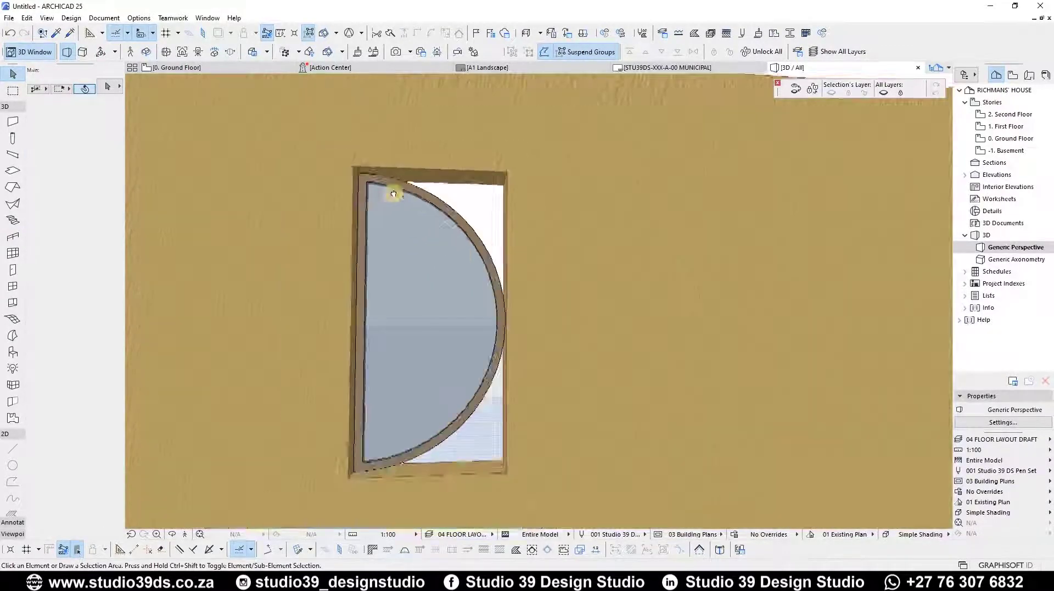
pyautogui.moveTo(447, 440); pyautogui.dragTo(459, 338, button='middle')
pyautogui.scroll(2, 459, 337)
pyautogui.scroll(3, 460, 338)
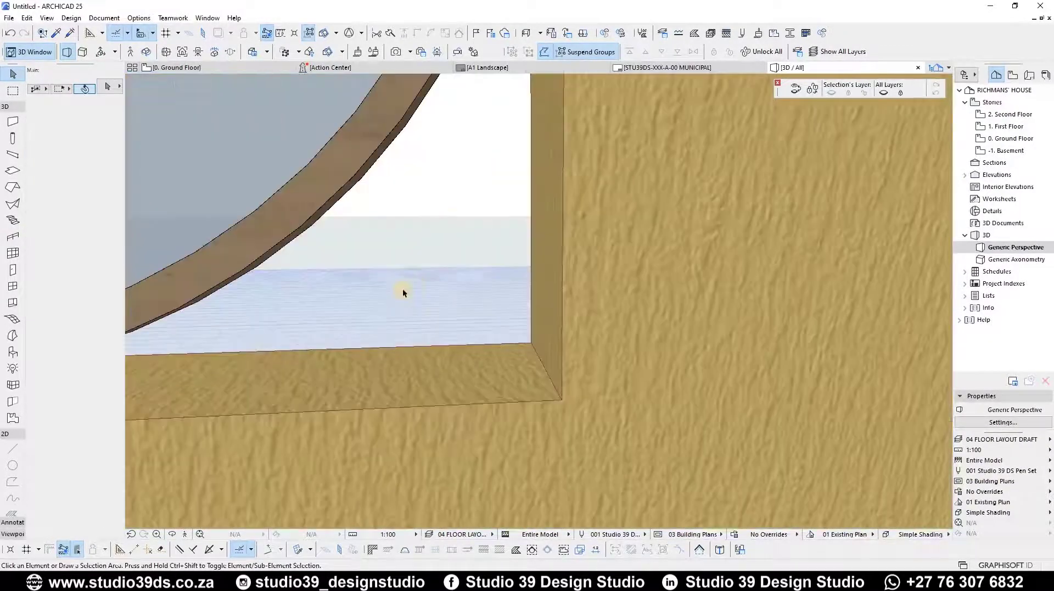
pyautogui.scroll(-6, 405, 290)
pyautogui.scroll(4, 413, 134)
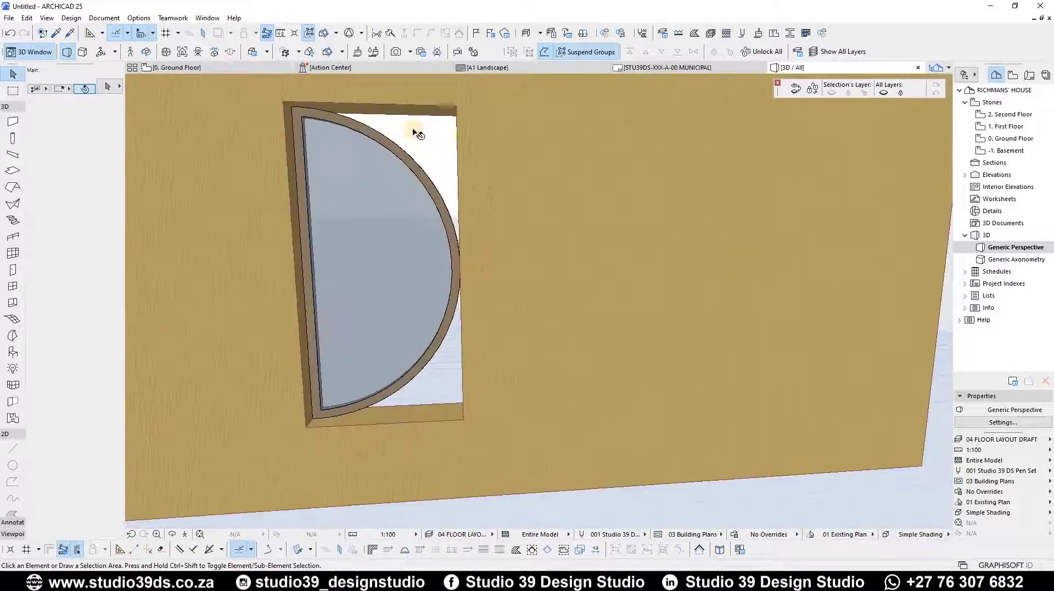
pyautogui.scroll(-4, 413, 129)
pyautogui.scroll(2, 414, 131)
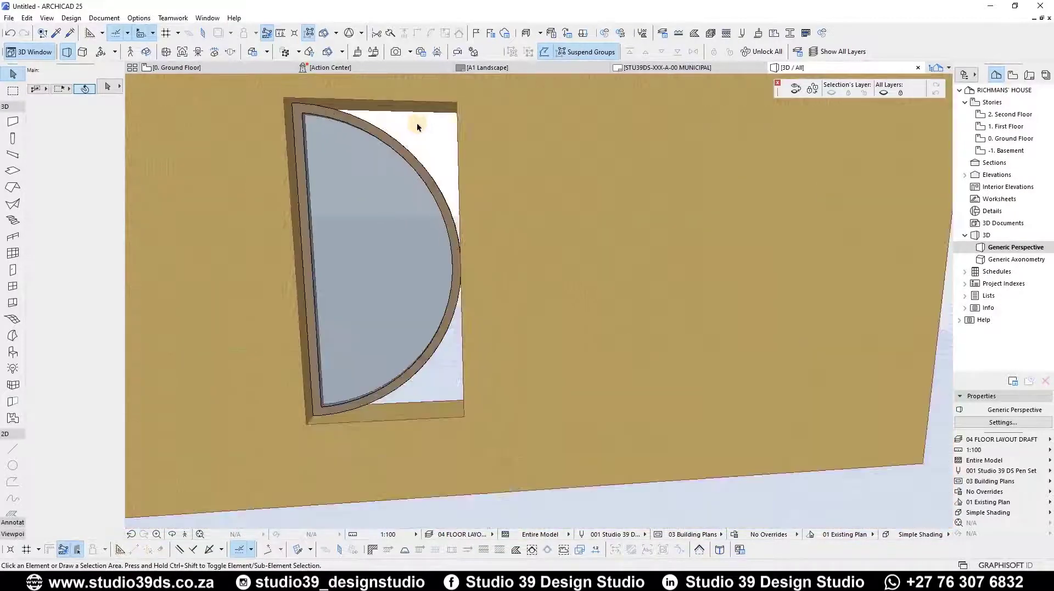
pyautogui.scroll(-4, 425, 135)
pyautogui.scroll(4, 440, 169)
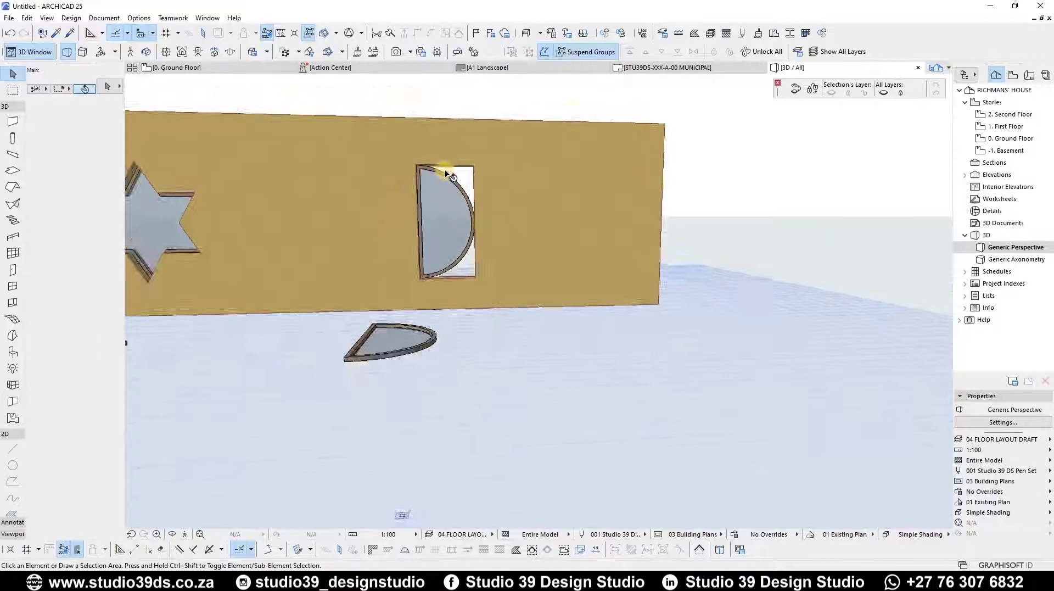
pyautogui.scroll(2, 456, 165)
pyautogui.scroll(-5, 456, 165)
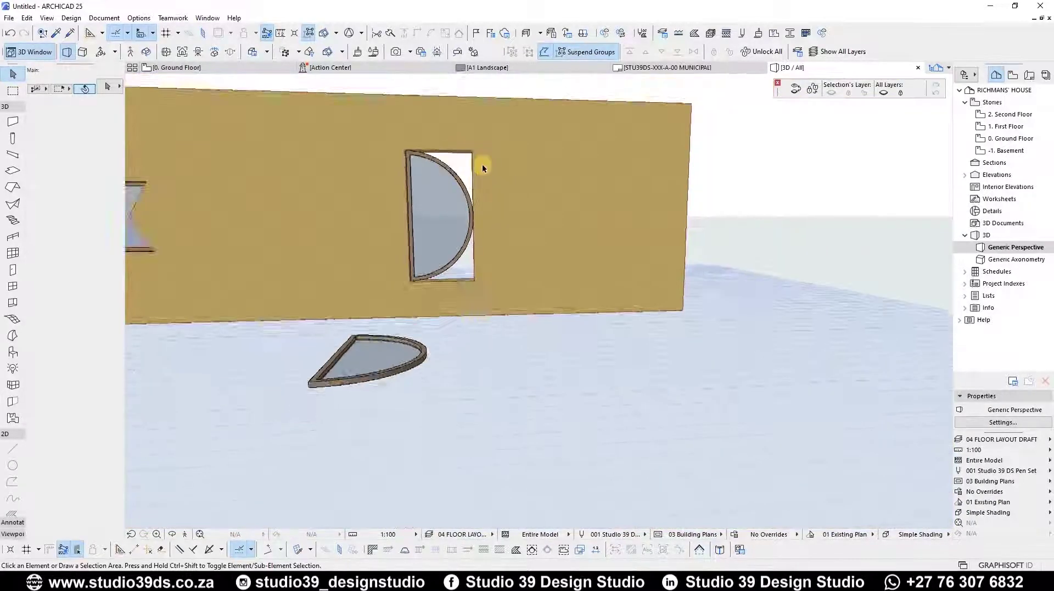
pyautogui.scroll(3, 482, 163)
pyautogui.scroll(2, 451, 161)
pyautogui.scroll(-5, 423, 304)
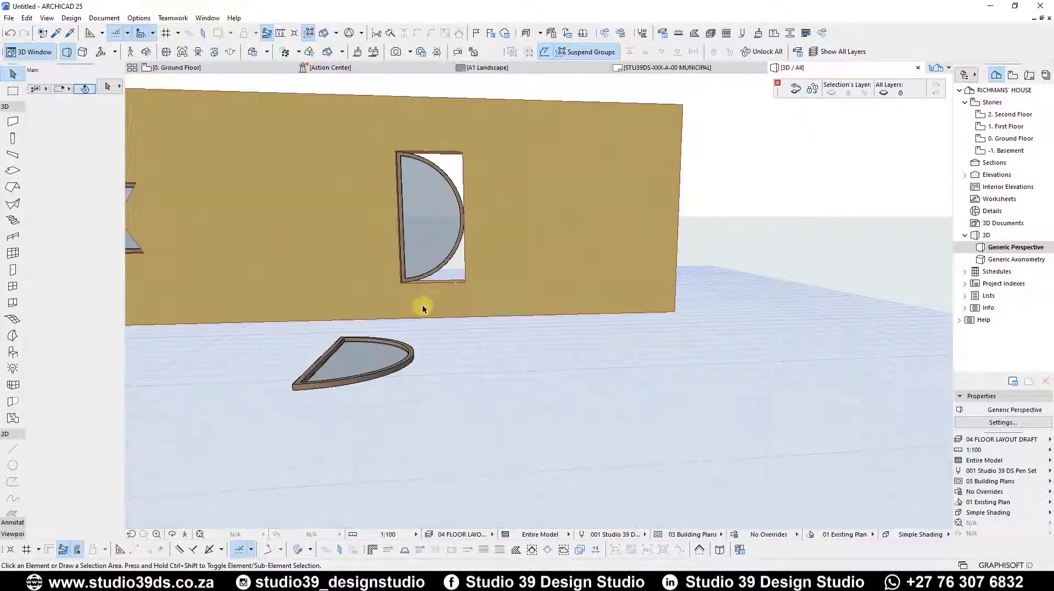
# - On the ground floor plan, place a copy of the half-circle frame slab beside the original
pyautogui.press('F2')
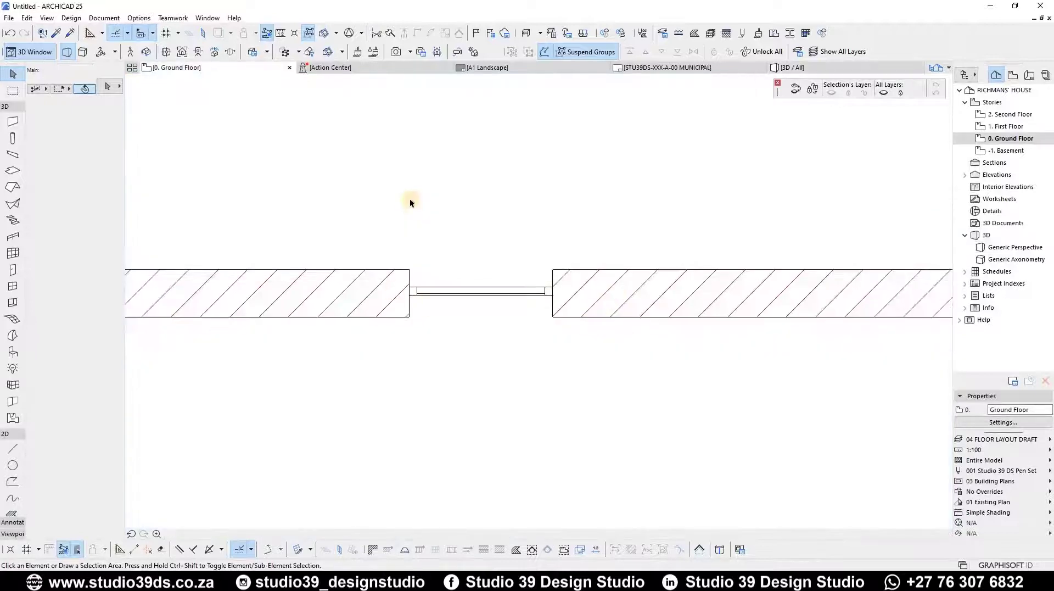
pyautogui.scroll(-5, 410, 202)
pyautogui.scroll(6, 400, 169)
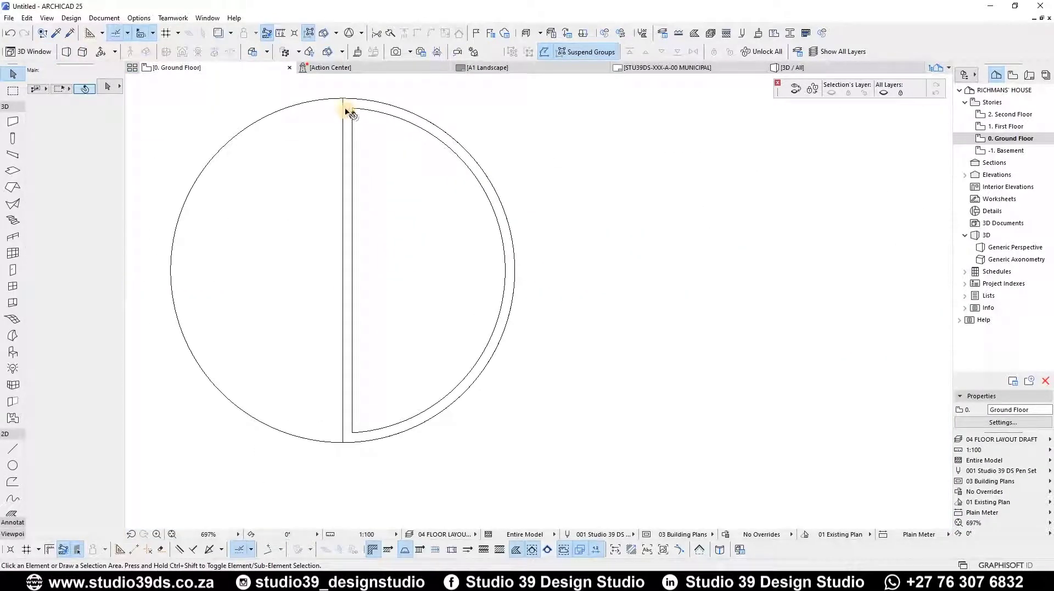
pyautogui.click(345, 141)
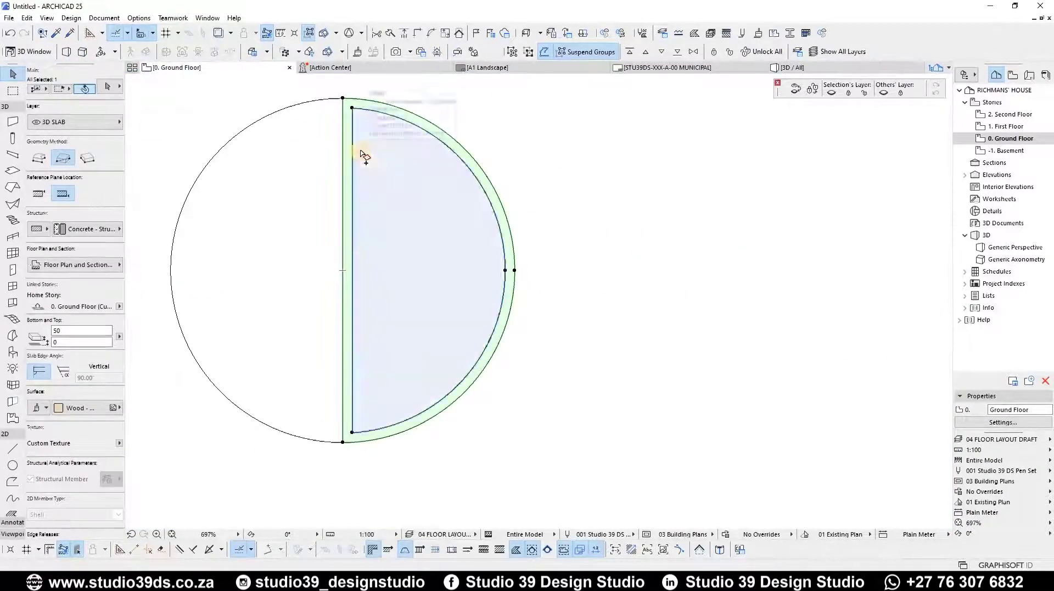
pyautogui.hotkey('ctrl', 'shift', 'd')
pyautogui.click(414, 165)
pyautogui.click(739, 185)
pyautogui.click(591, 253)
# - Change the element ID of the copied half-circle frame slab in 3D and return to the floor plan
pyautogui.press('F3')
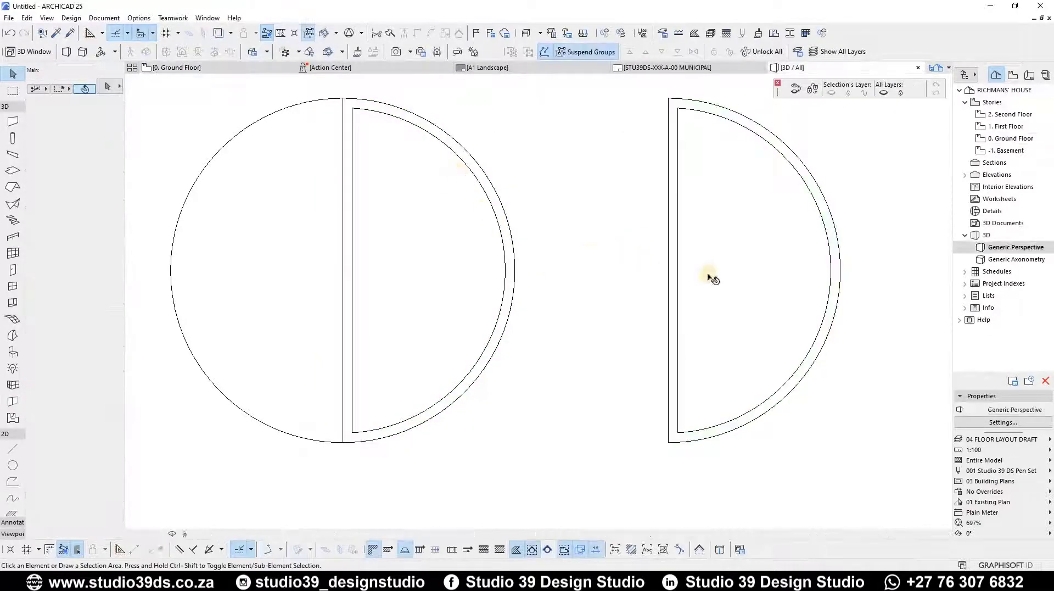
pyautogui.scroll(3, 416, 450)
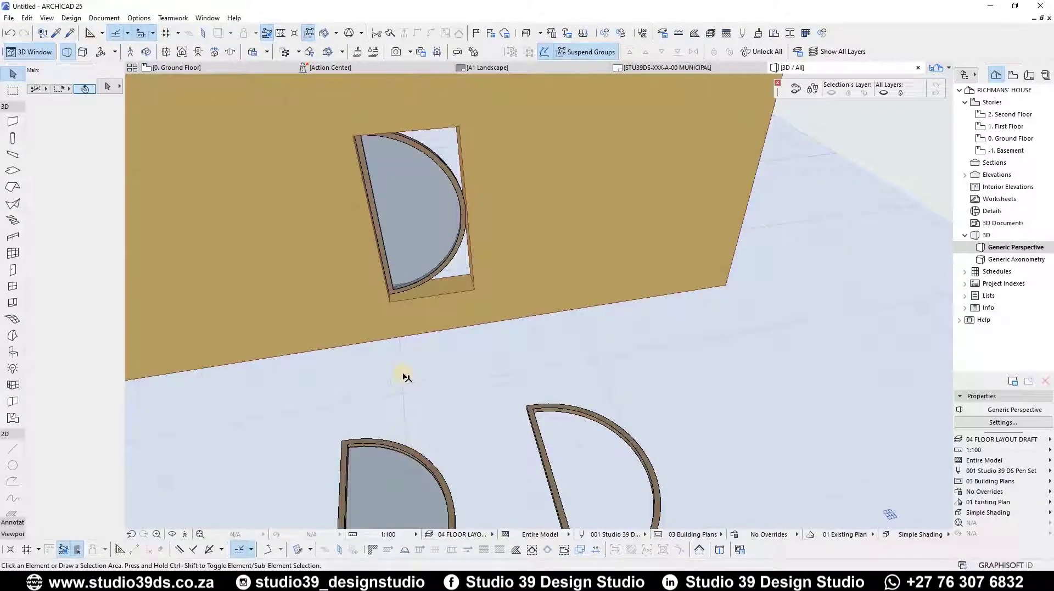
pyautogui.moveTo(425, 461); pyautogui.dragTo(419, 381, button='middle')
pyautogui.click(538, 364)
pyautogui.scroll(-3, 77, 442)
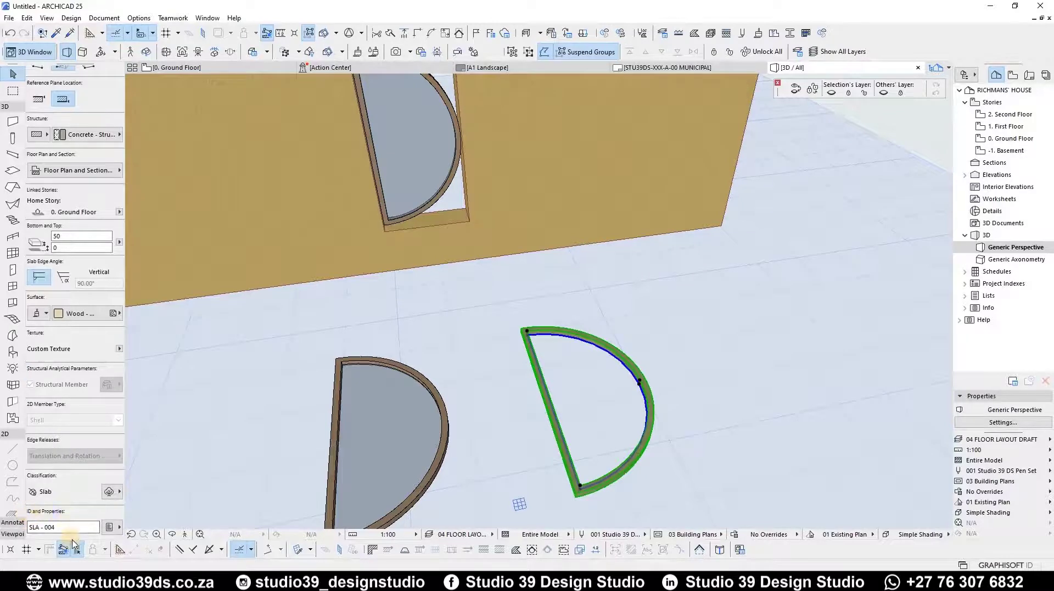
pyautogui.click(75, 526)
pyautogui.click(371, 472)
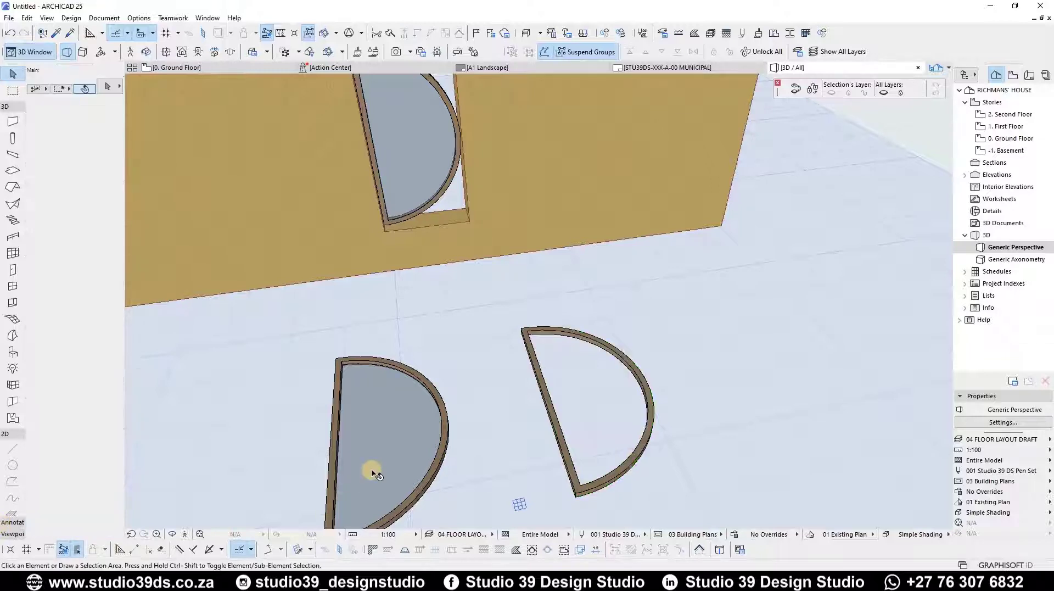
pyautogui.press('F2')
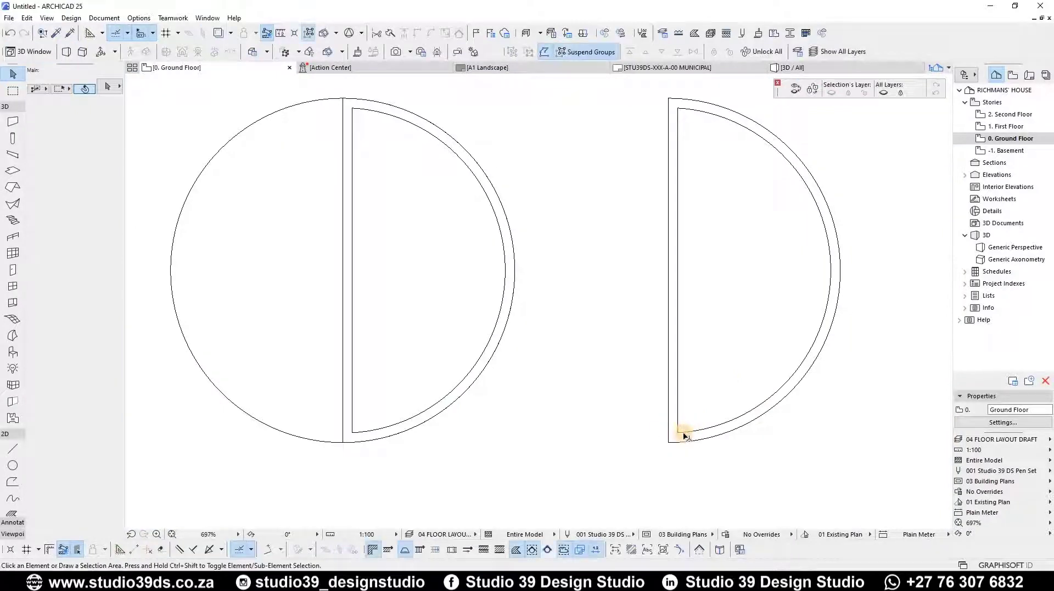
# - Try to move the copied frame slab from its inner lower corner onto the matching inner corner of the original, and undo it
pyautogui.click(684, 434)
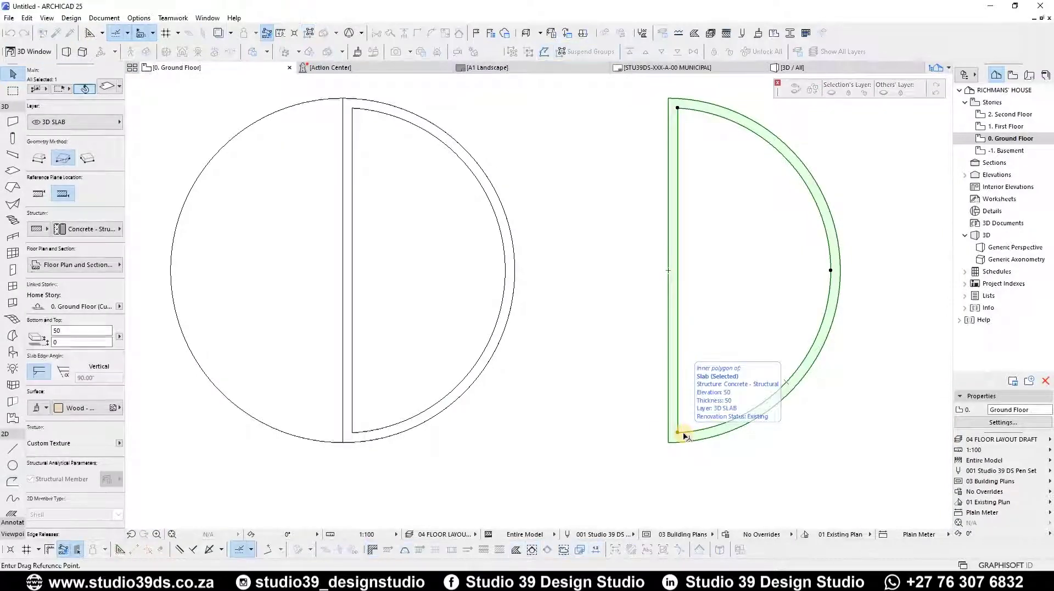
pyautogui.click(416, 445)
pyautogui.click(352, 433)
pyautogui.hotkey('ctrl', 'z')
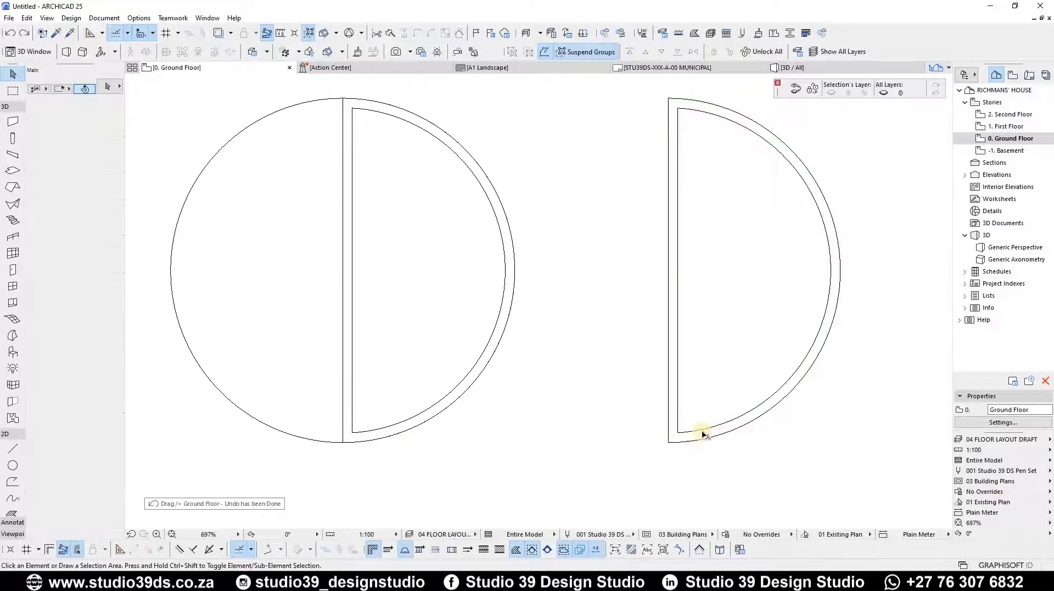
# - Move the copied frame slab by its outer lower corner exactly onto the original half-circle frame
pyautogui.click(701, 442)
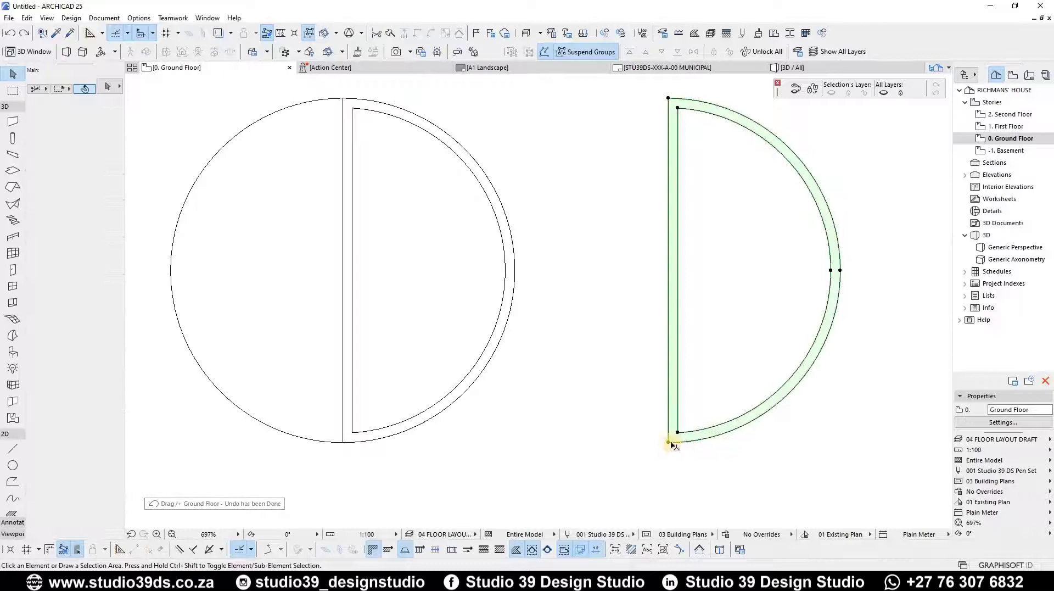
pyautogui.click(662, 281)
pyautogui.click(659, 263)
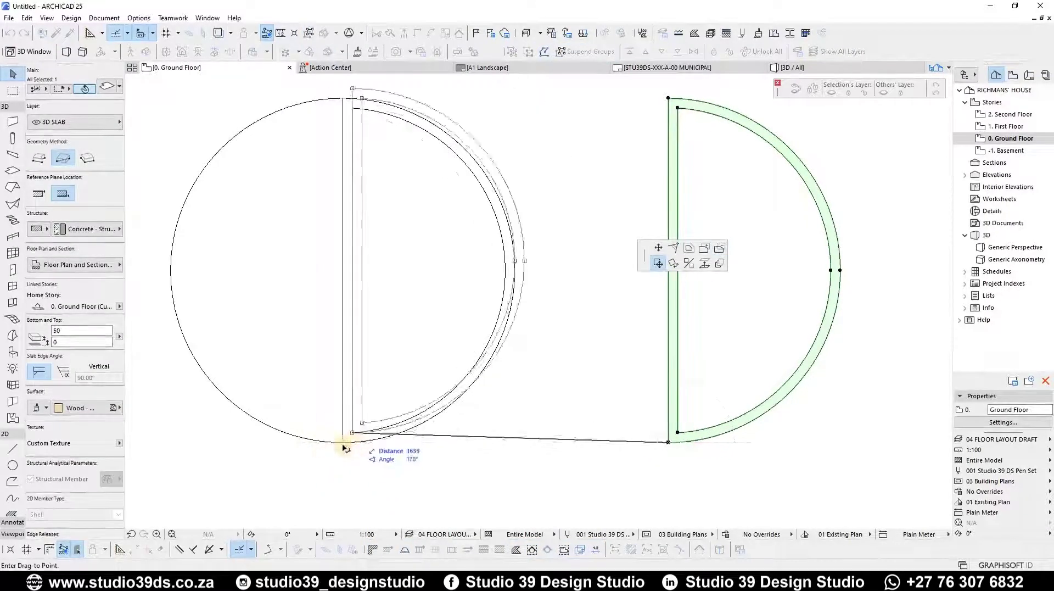
pyautogui.click(343, 442)
pyautogui.press('Escape')
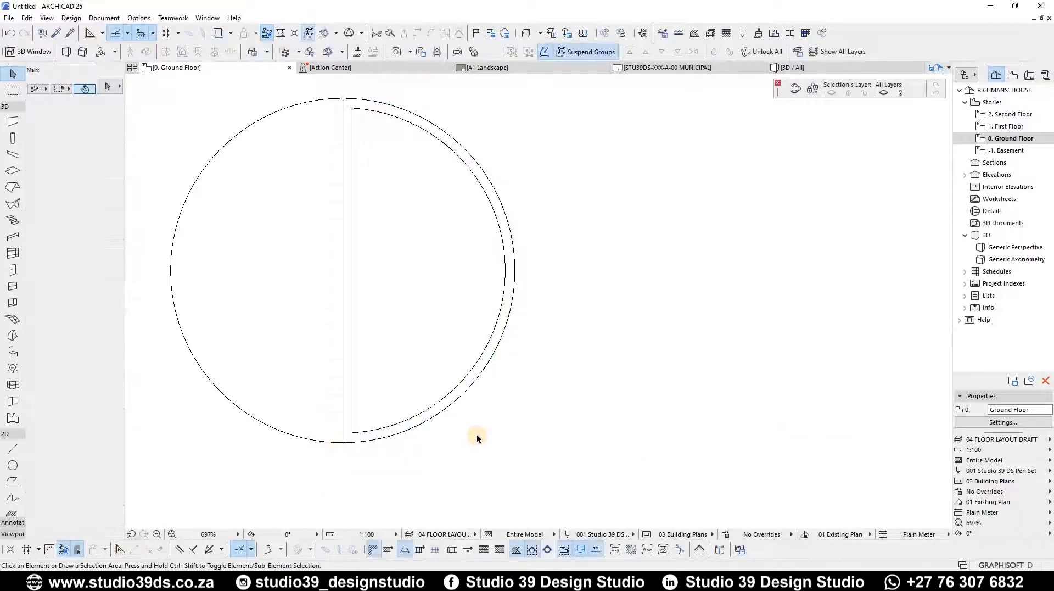
# - In 3D, delete a half-circle frame slab to check the overlapping copies, and undo the deletion
pyautogui.press('F3')
pyautogui.scroll(5, 440, 419)
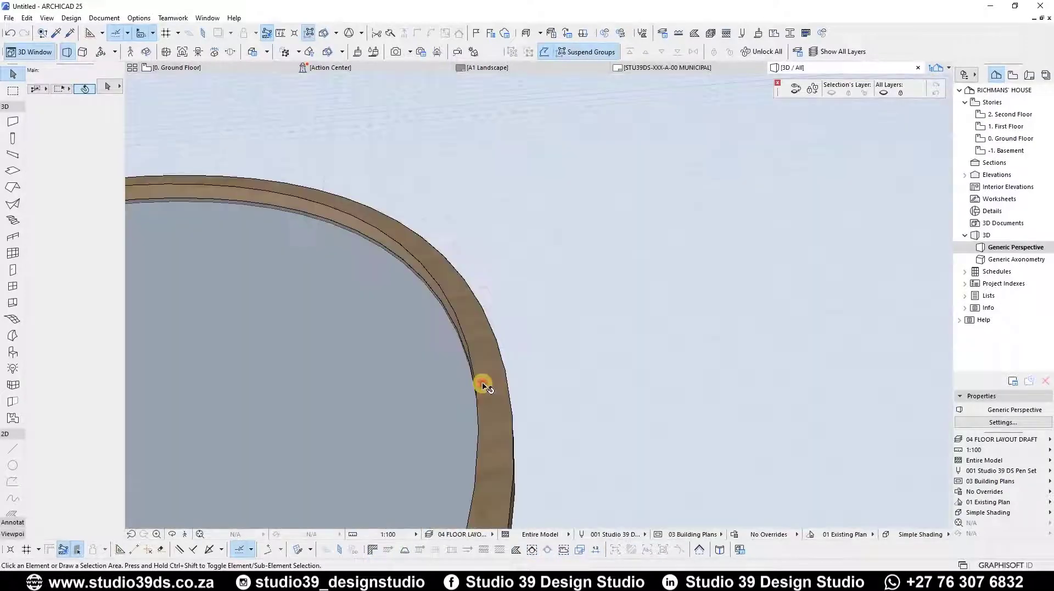
pyautogui.click(484, 386)
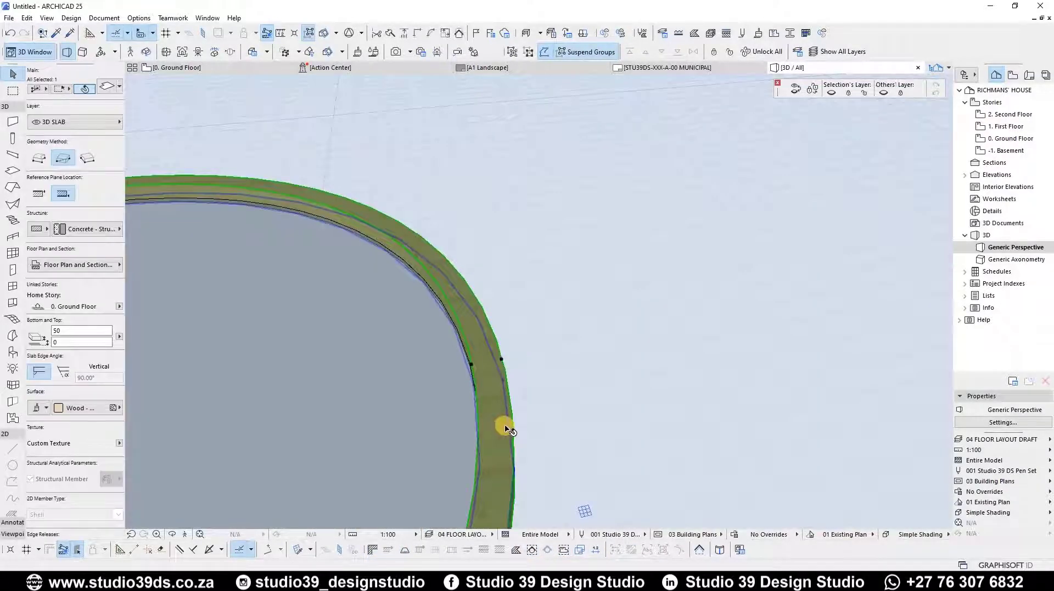
pyautogui.press('Escape')
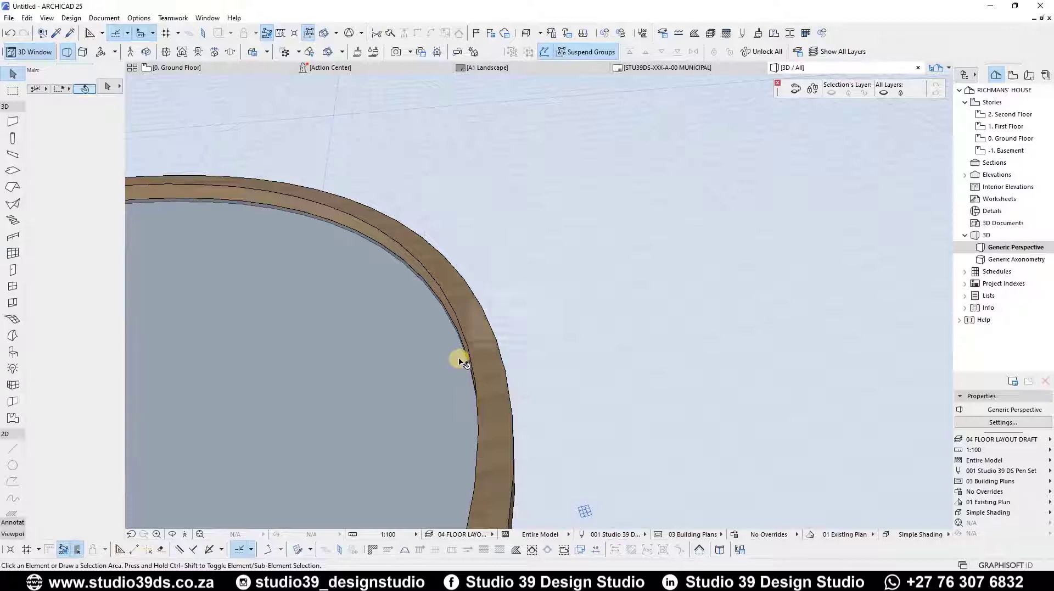
pyautogui.hotkey('ctrl', 'z')
pyautogui.press('Escape')
# - Save the two overlapping frame slabs and the glass slab together as a window named New Window 2 in the Embedded Library
pyautogui.press('F2')
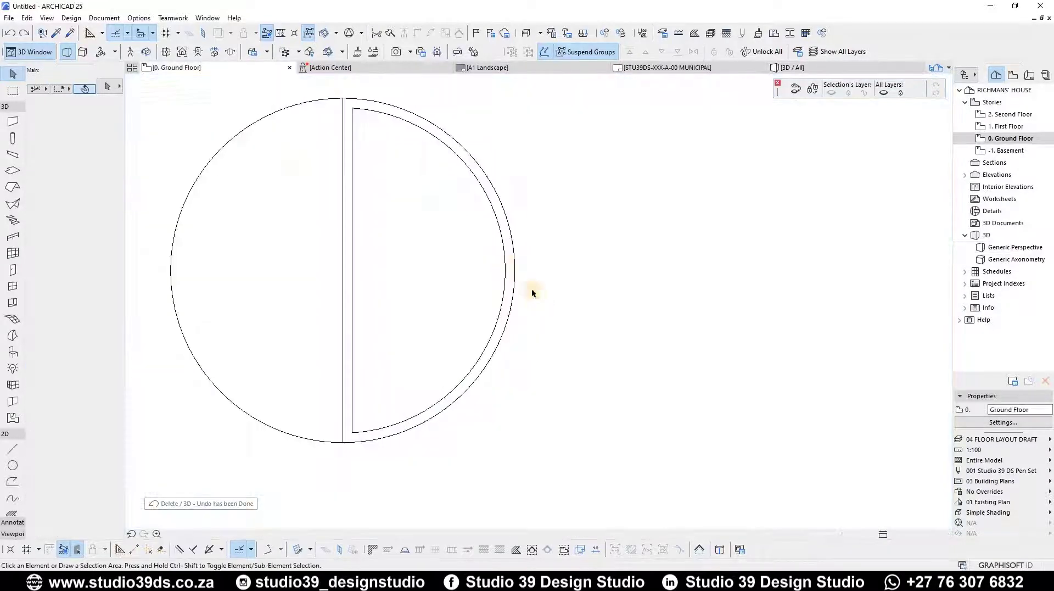
pyautogui.scroll(-2, 380, 215)
pyautogui.scroll(1, 438, 261)
pyautogui.click(526, 331)
pyautogui.click(398, 205)
pyautogui.click(532, 428)
pyautogui.click(9, 18)
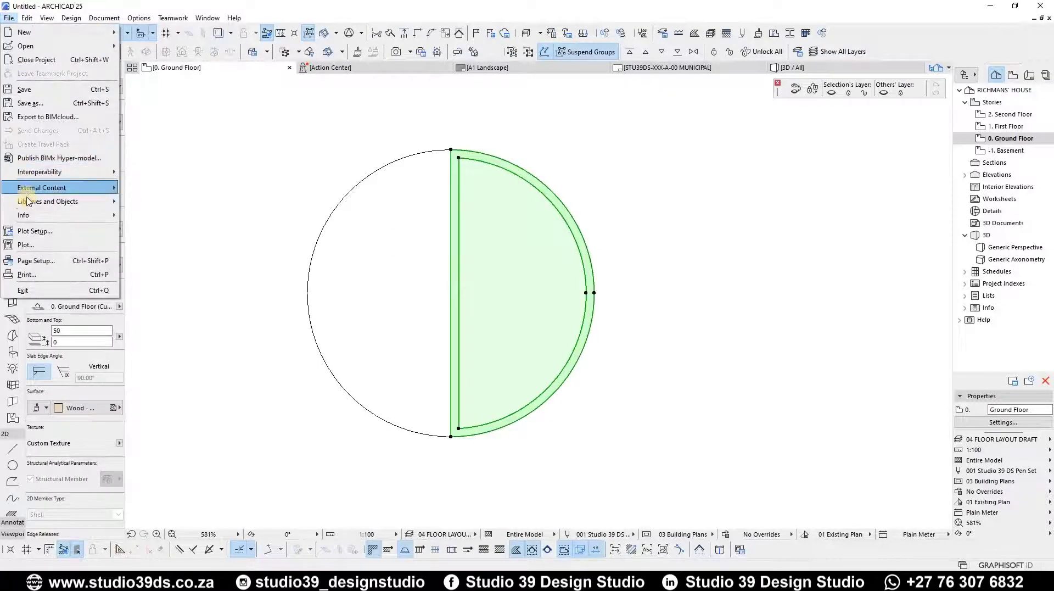
pyautogui.moveTo(28, 204)
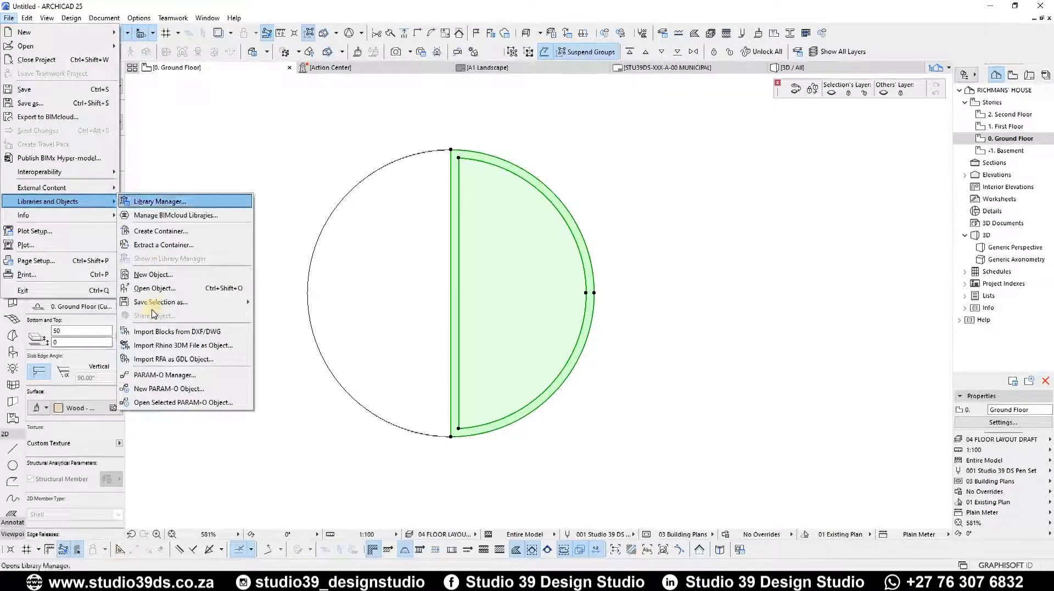
pyautogui.moveTo(152, 307)
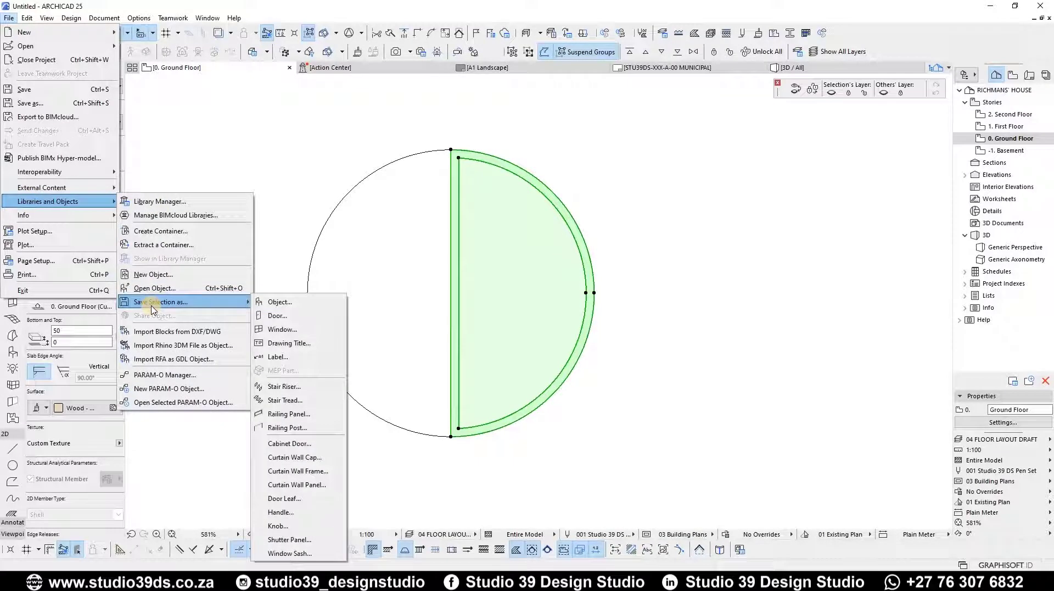
pyautogui.click(305, 328)
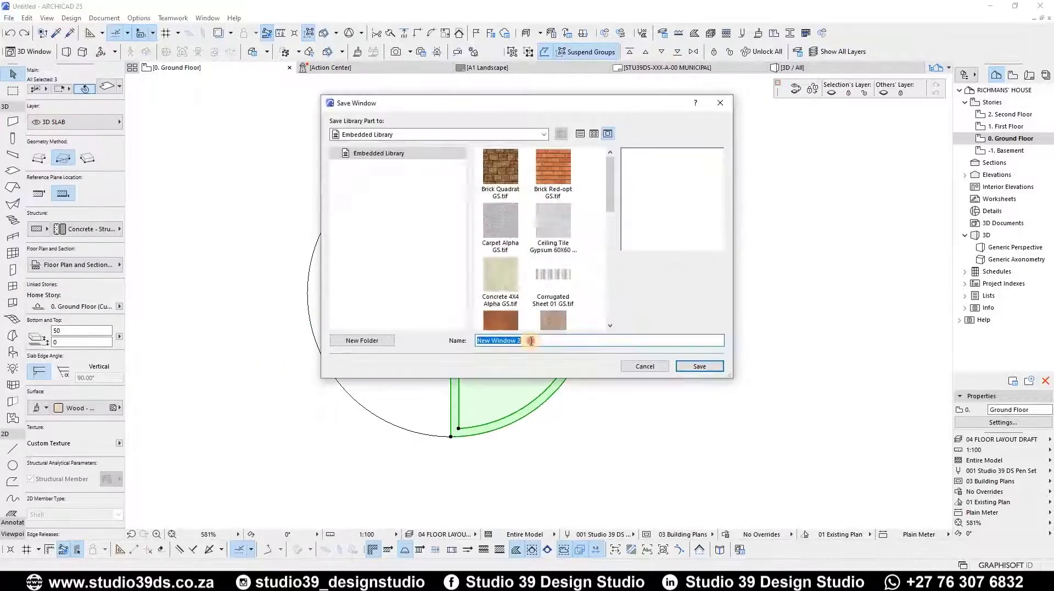
pyautogui.click(701, 366)
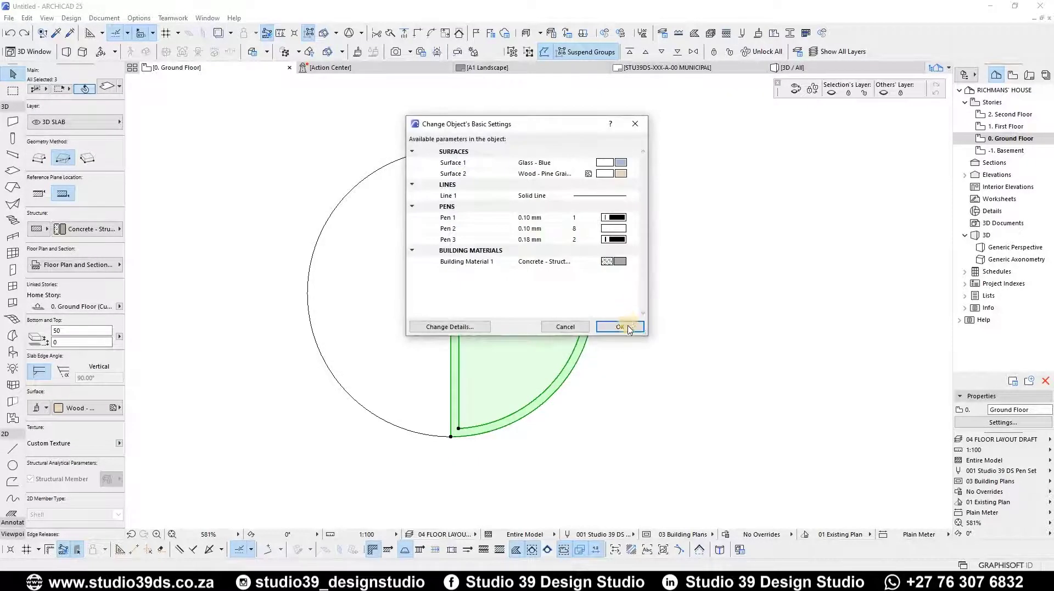
pyautogui.click(599, 329)
# - Place New Window 2, 900 by 1800 mm, in the wall beside the first half-circle window
pyautogui.scroll(-4, 234, 263)
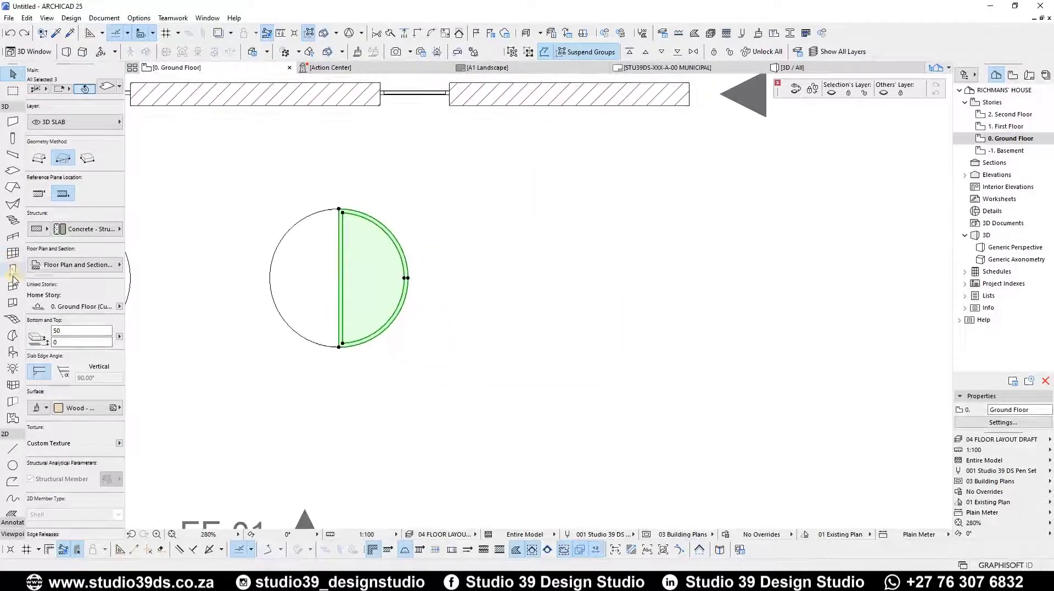
pyautogui.click(12, 286)
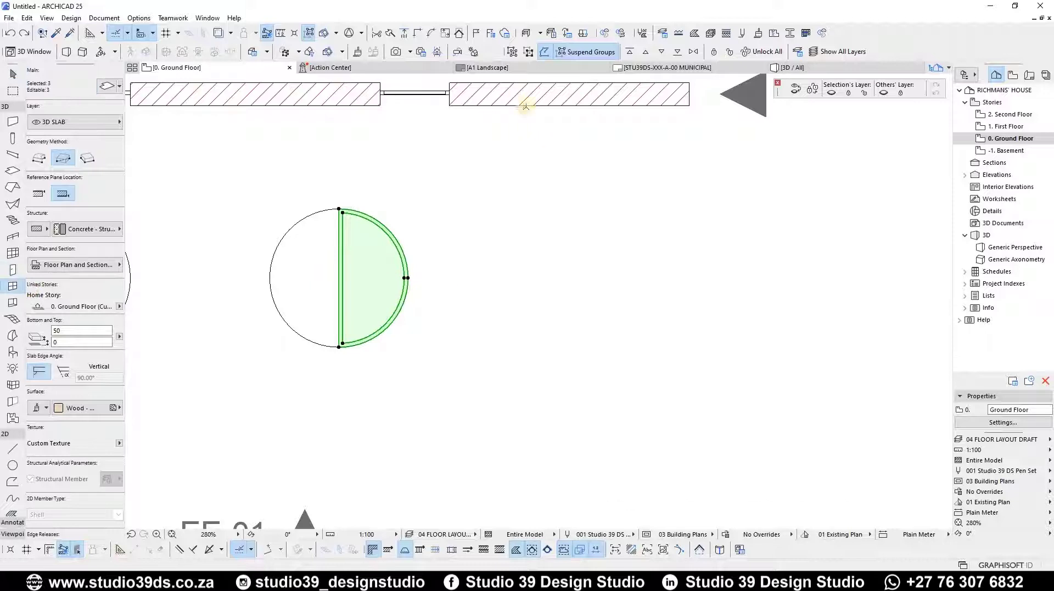
pyautogui.press('Escape')
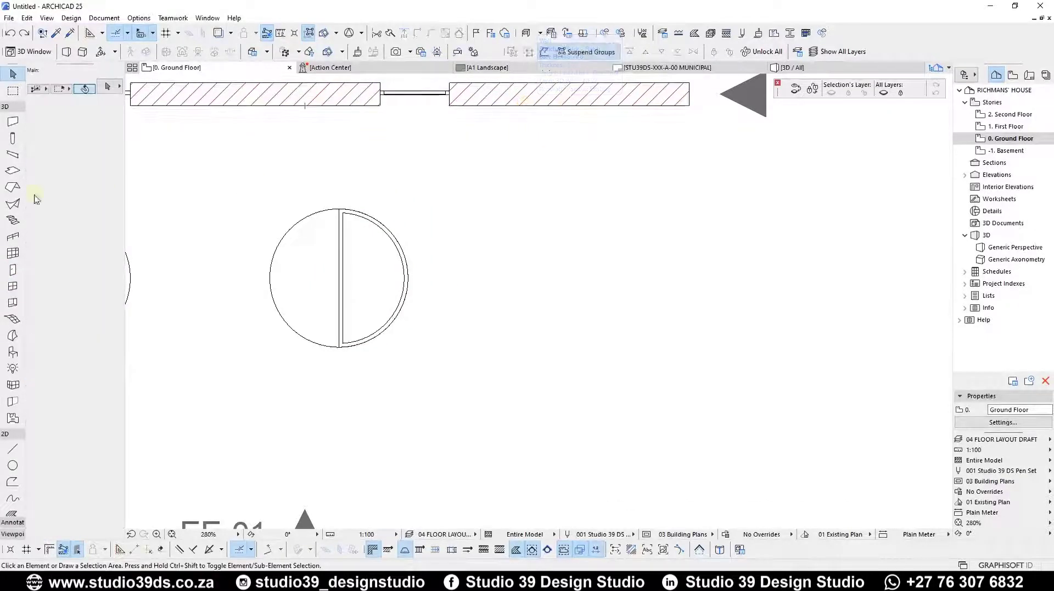
pyautogui.click(13, 285)
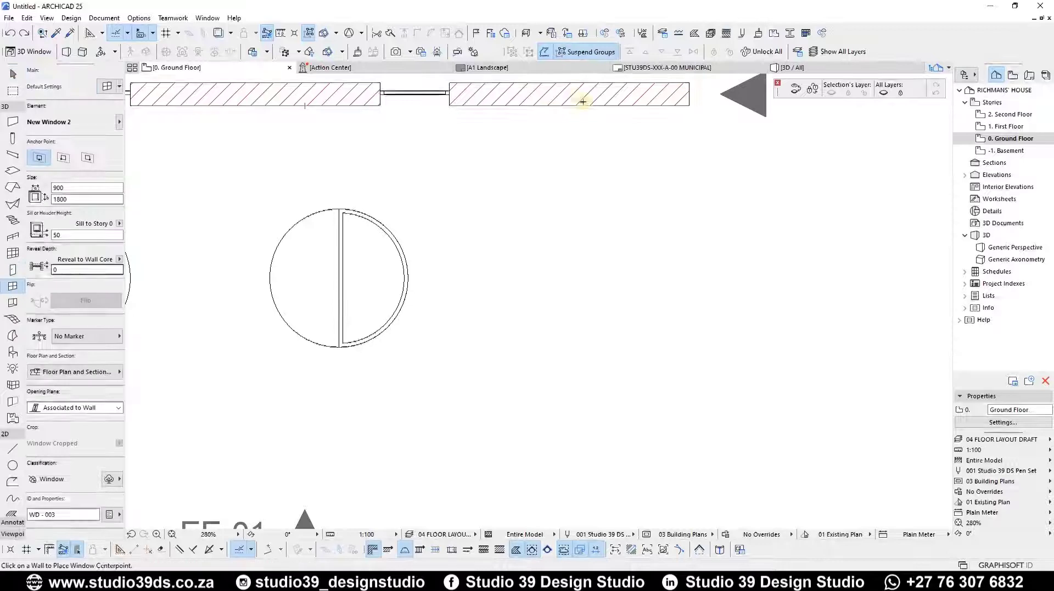
pyautogui.click(516, 100)
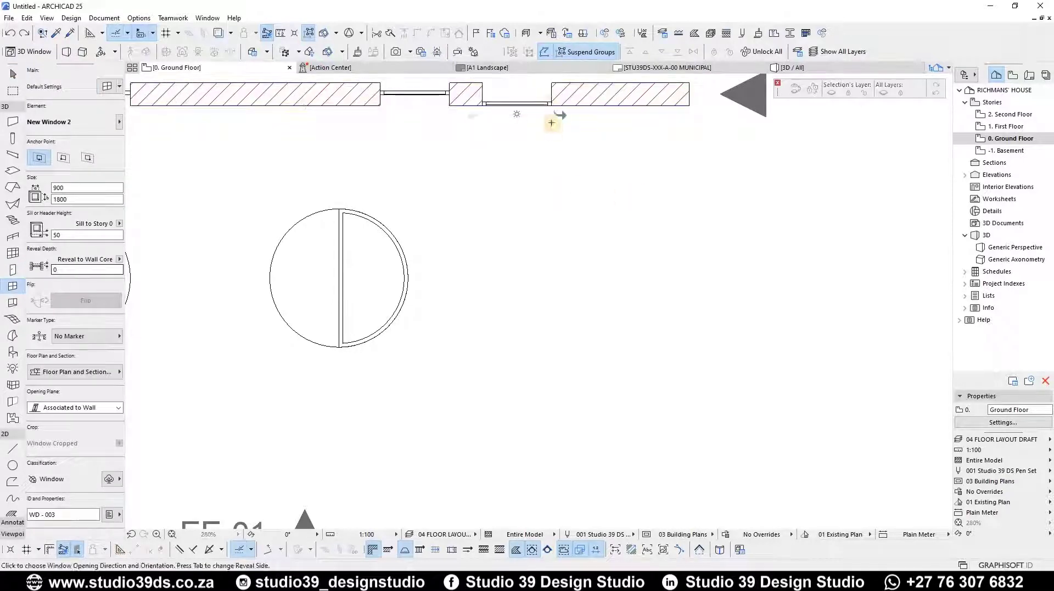
pyautogui.press('Escape')
# - Set New Window 2's reveal to wall core to 140 mm
pyautogui.click(550, 105)
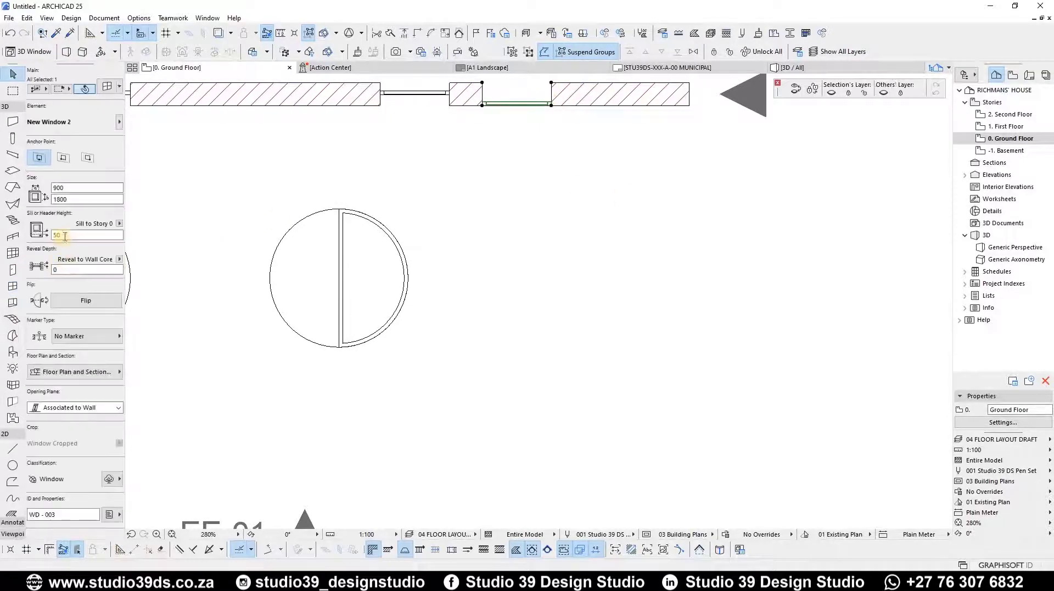
pyautogui.click(63, 267)
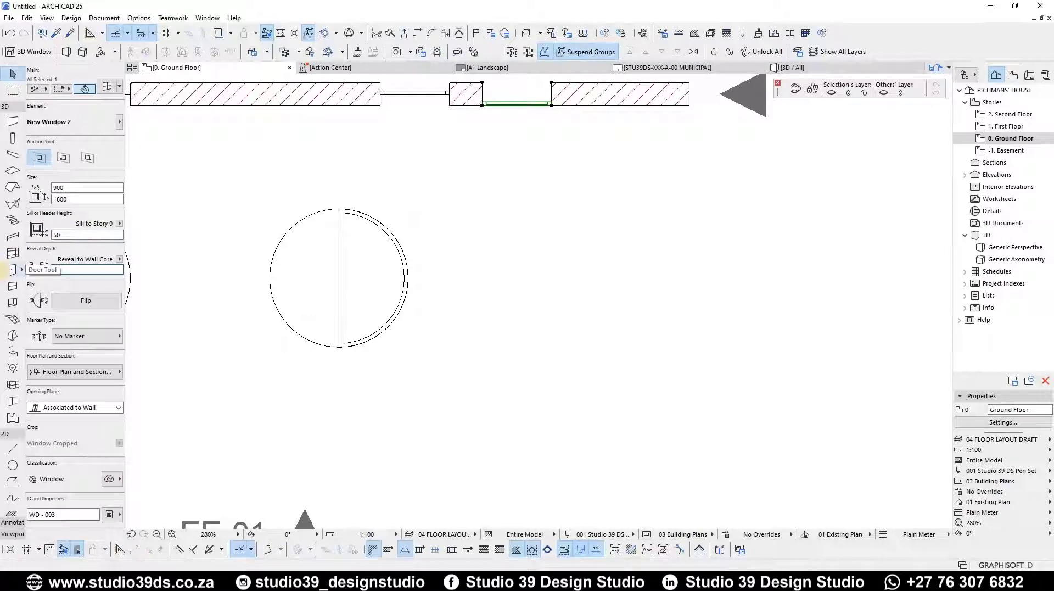
pyautogui.press('Escape')
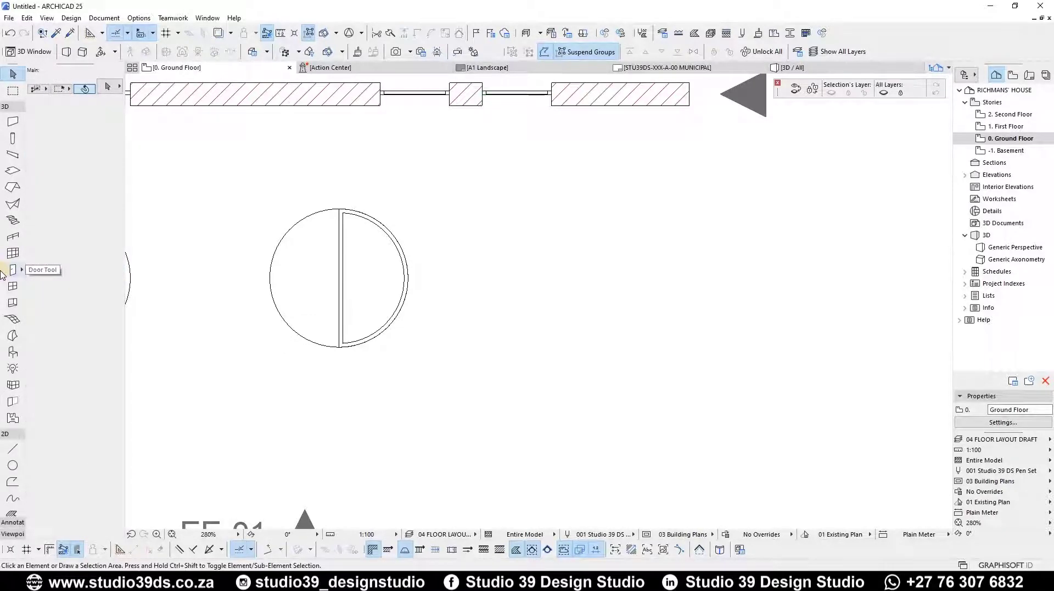
# - In 3D, raise New Window 2 in the wall by increasing its sill height to the story
pyautogui.press('F3')
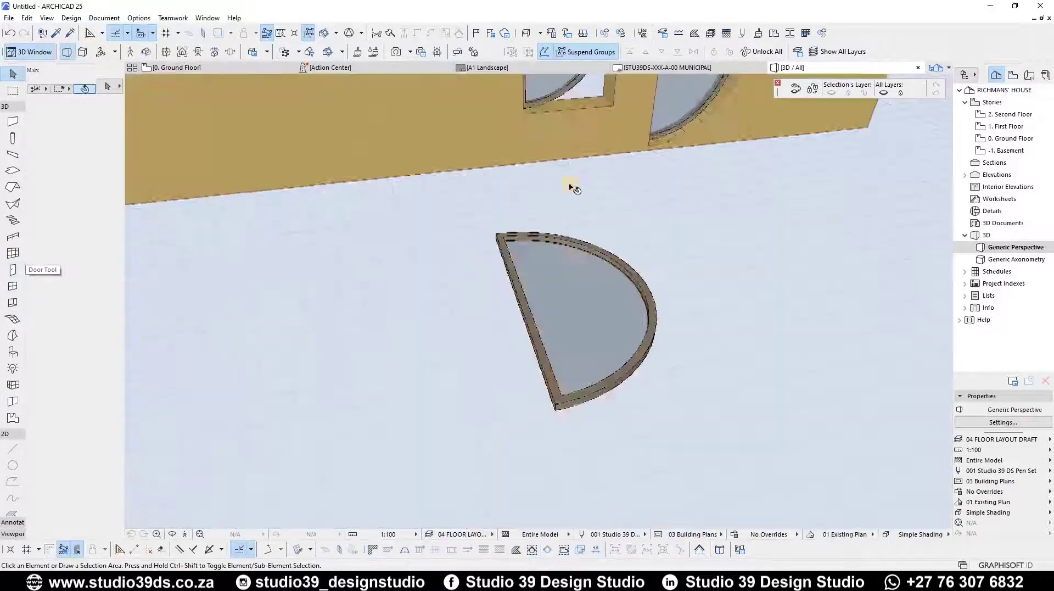
pyautogui.moveTo(546, 222); pyautogui.dragTo(527, 259, button='middle')
pyautogui.click(522, 254)
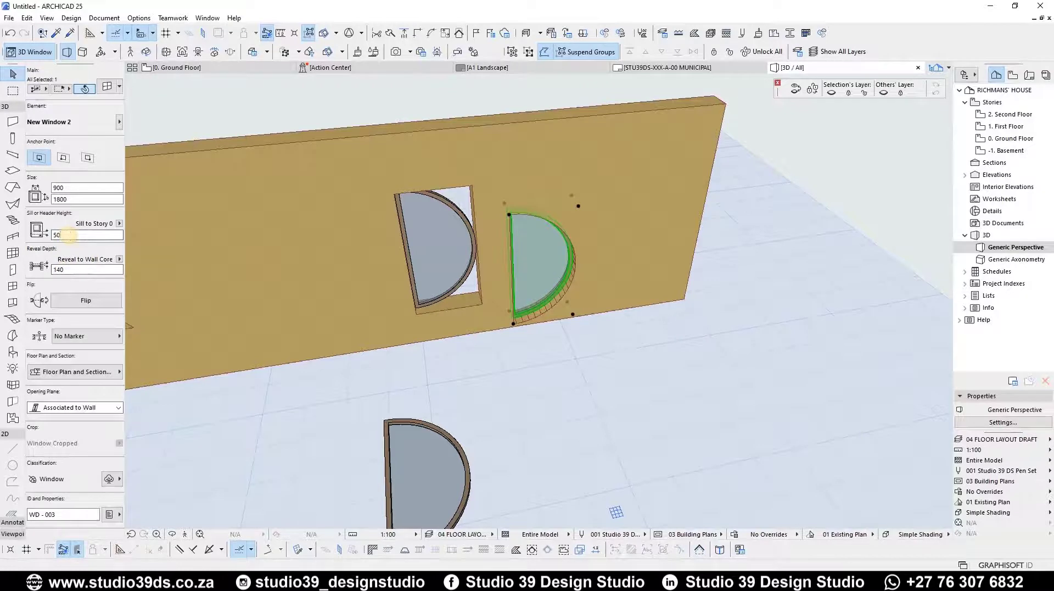
pyautogui.press('Escape')
pyautogui.scroll(4, 471, 132)
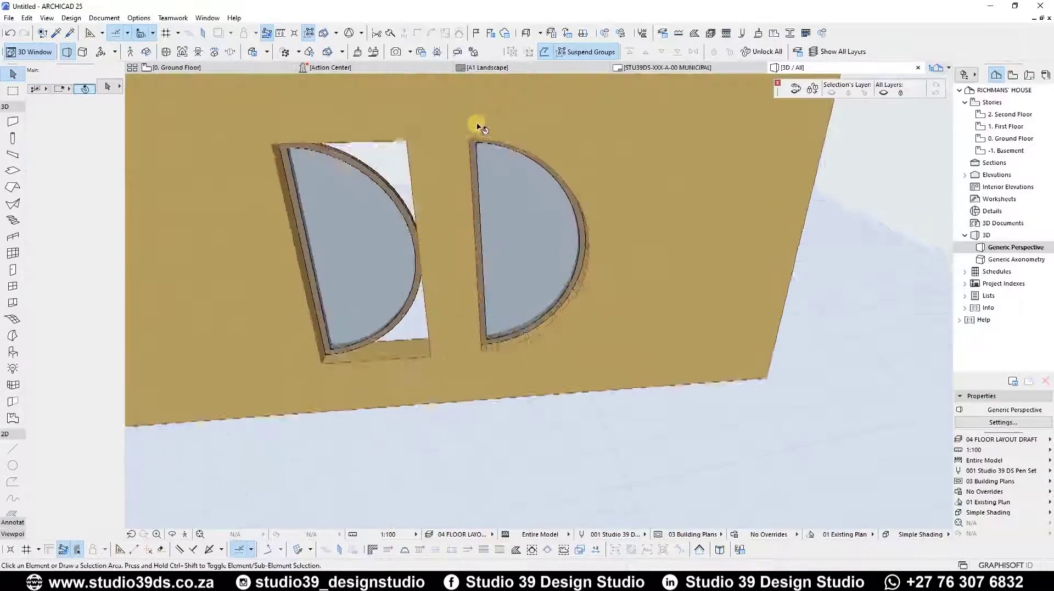
# - Examine the star window's frame slab up close in the 3D model
pyautogui.scroll(-1, 567, 212)
pyautogui.scroll(-3, 749, 273)
pyautogui.moveTo(749, 273); pyautogui.dragTo(934, 255, button='middle')
pyautogui.keyDown('shift'); pyautogui.moveTo(412, 362); pyautogui.dragTo(478, 485, button='middle'); pyautogui.keyUp('shift')
pyautogui.scroll(6, 478, 461)
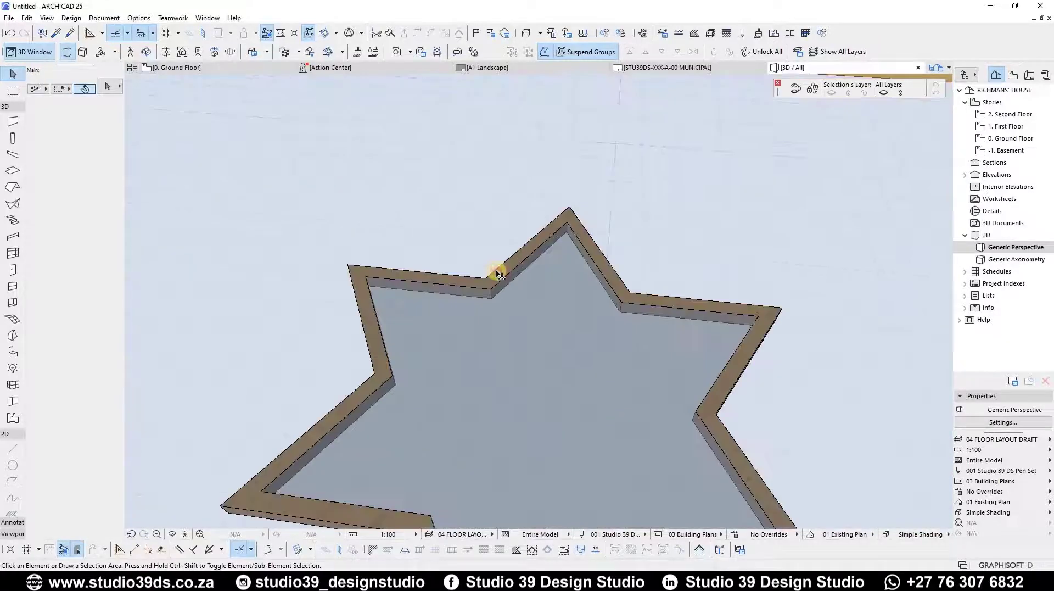
pyautogui.click(499, 274)
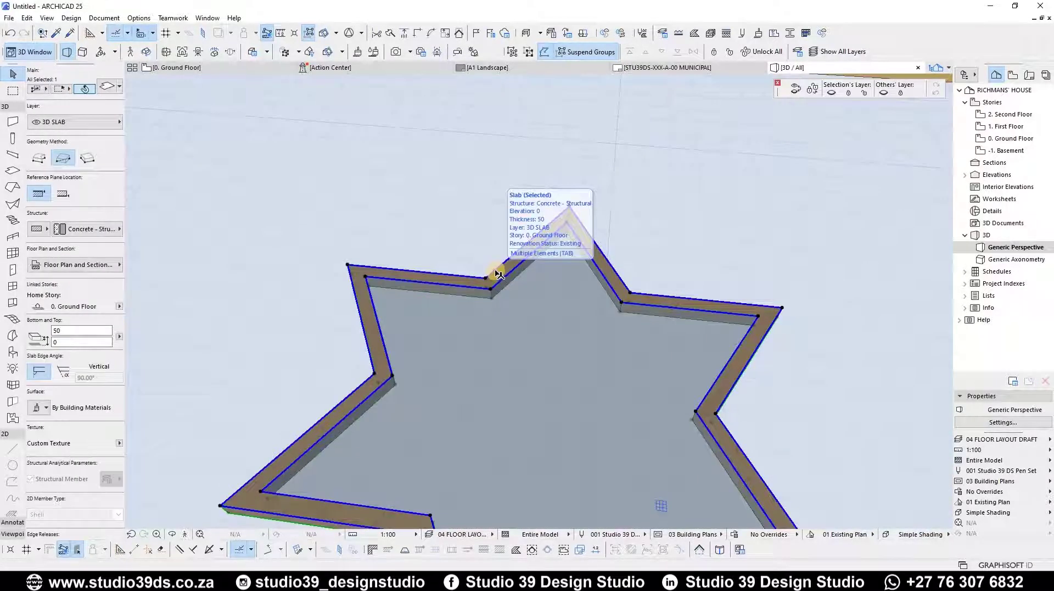
pyautogui.click(488, 267)
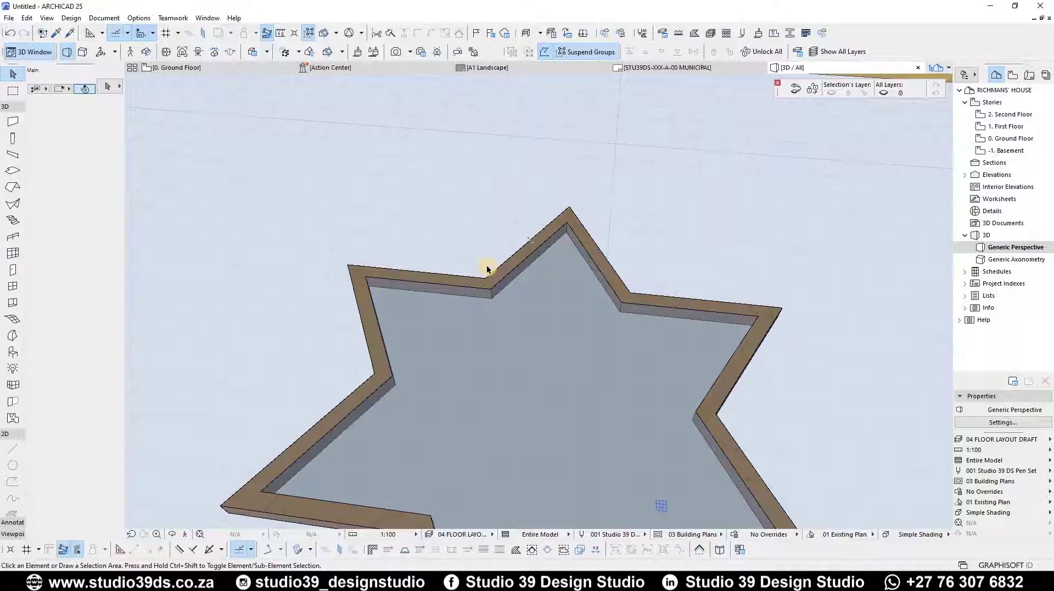
pyautogui.hotkey('ctrl', 'z')
pyautogui.press('Escape')
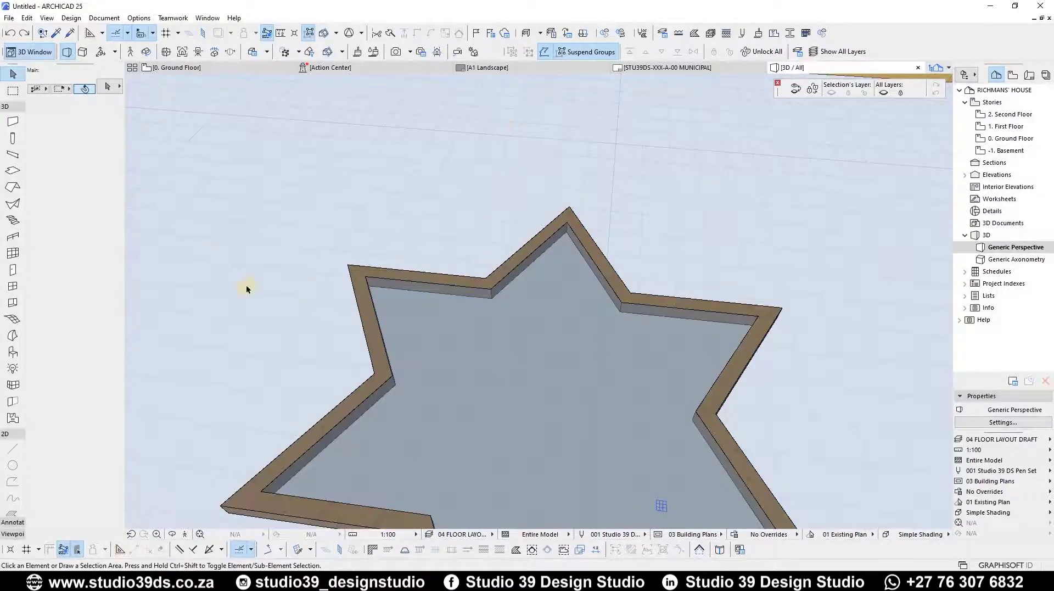
# - Select the half-circle window's frame slab and check the element ID assigned to it
pyautogui.scroll(-5, 228, 265)
pyautogui.scroll(8, 661, 405)
pyautogui.click(652, 406)
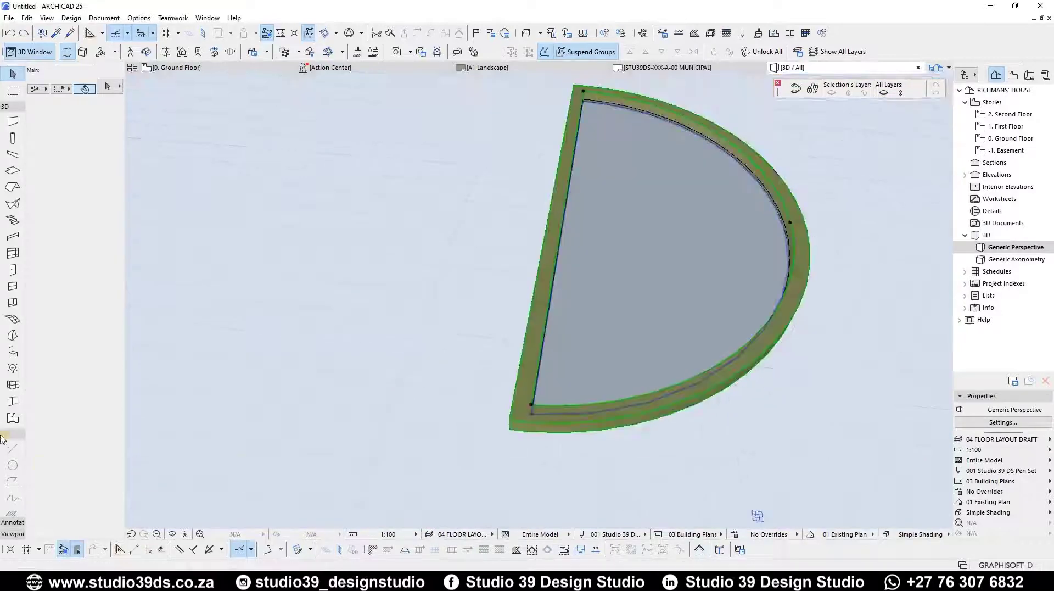
pyautogui.scroll(-10, 71, 412)
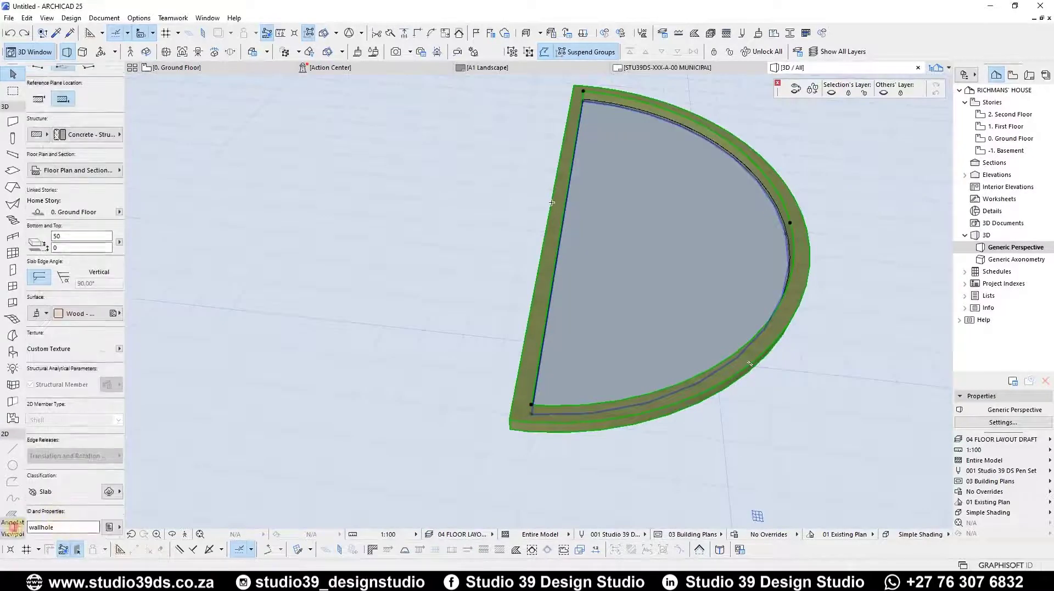
pyautogui.click(71, 527)
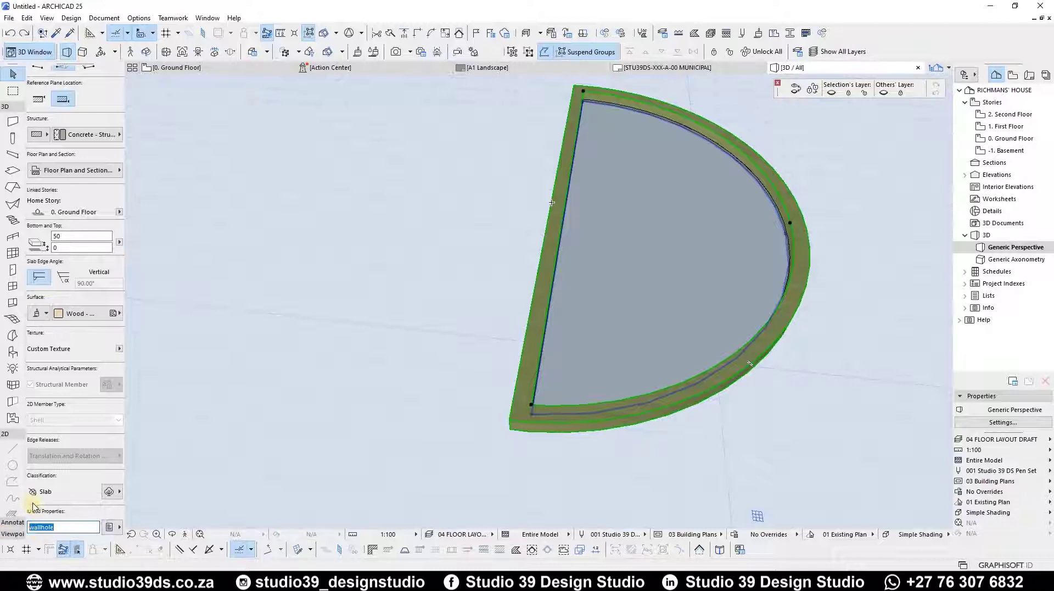
pyautogui.click(328, 391)
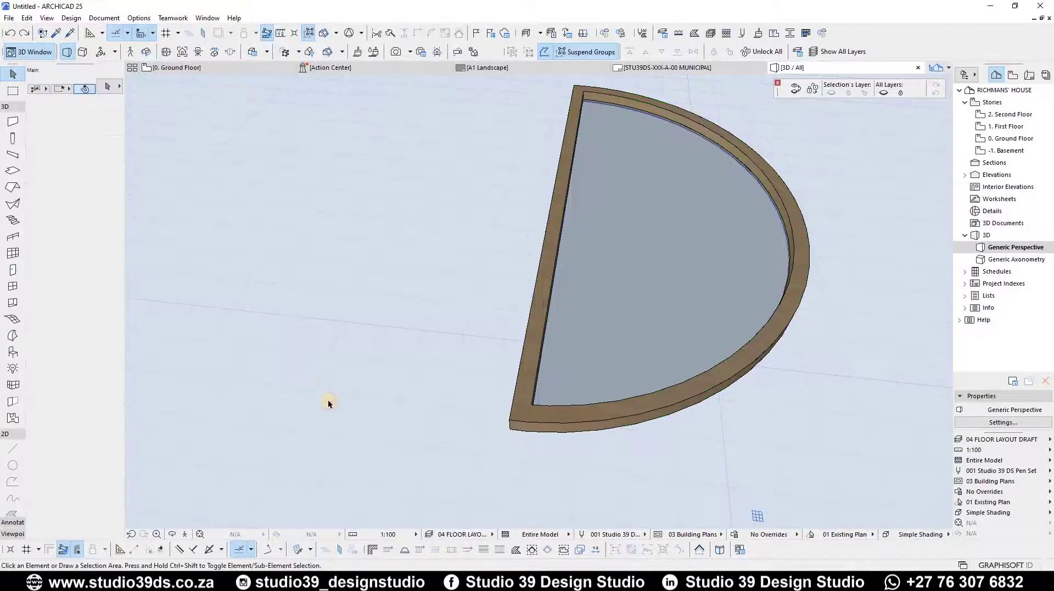
# - Review the star and half-circle windows in the wall from the front, together with their source slabs
pyautogui.scroll(-6, 541, 332)
pyautogui.keyDown('shift'); pyautogui.moveTo(661, 257); pyautogui.dragTo(621, 243, button='middle'); pyautogui.keyUp('shift')
pyautogui.scroll(2, 602, 212)
pyautogui.moveTo(533, 198); pyautogui.dragTo(541, 193, button='middle')
pyautogui.moveTo(611, 246)
pyautogui.keyDown('shift'); pyautogui.mouseDown(button='middle')
pyautogui.moveTo(592, 216)
pyautogui.moveTo(600, 249)
pyautogui.mouseUp(button='middle'); pyautogui.keyUp('shift')
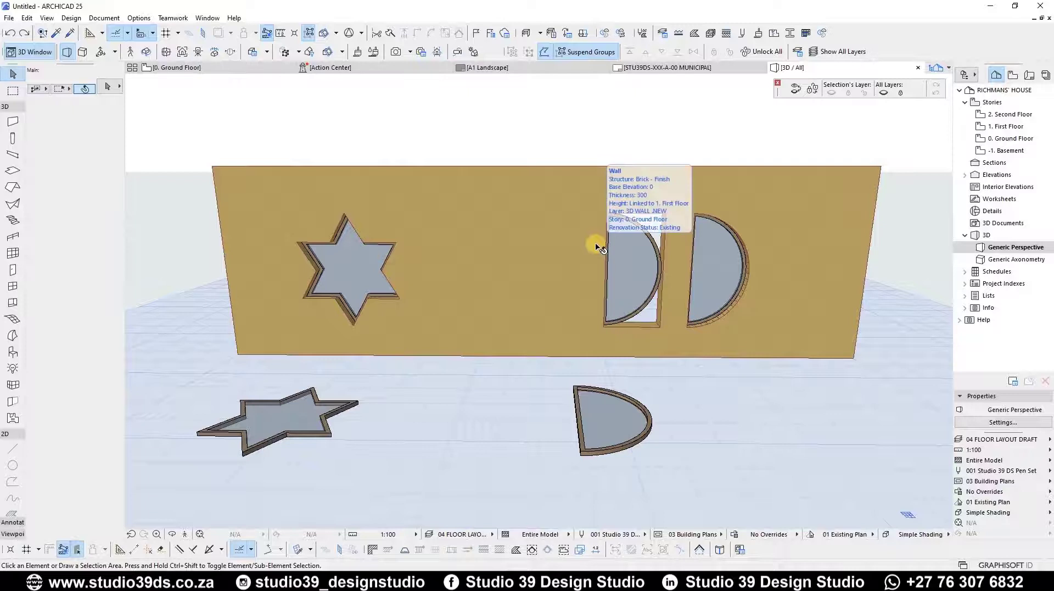